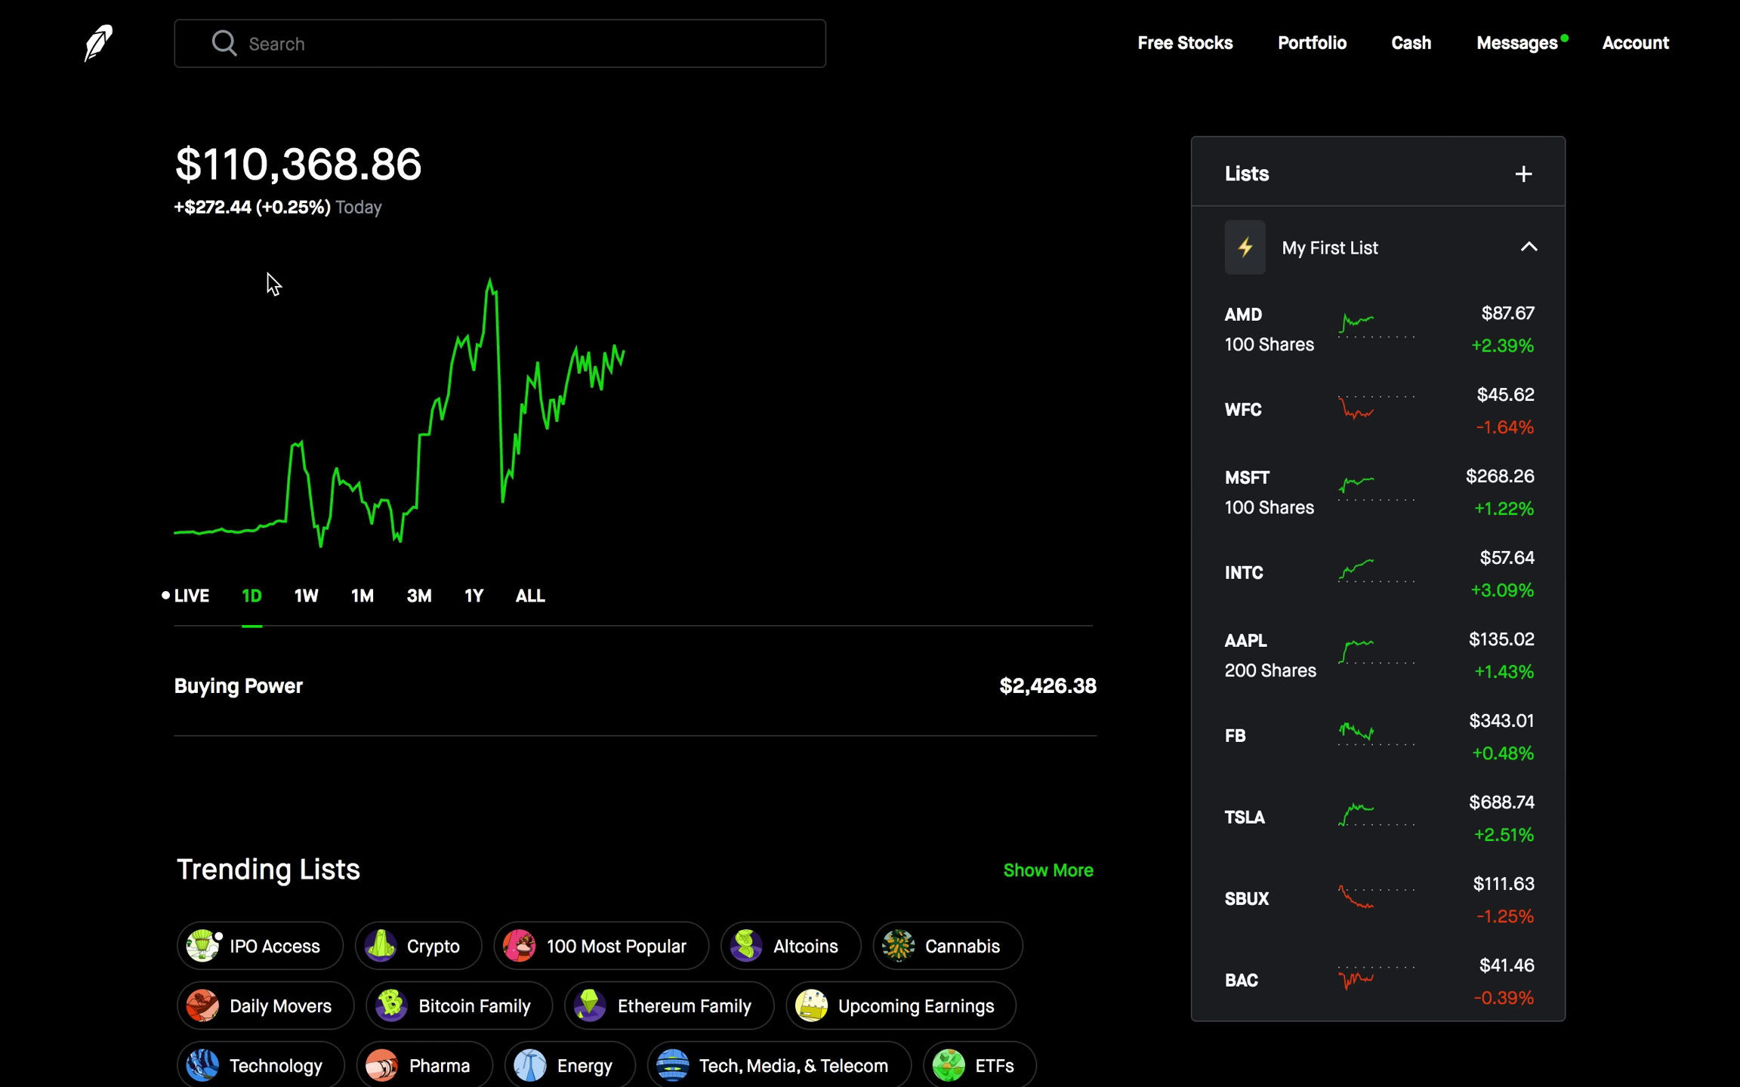
Step: Check the past week's portfolio performance, then open Ford Motor (F) options for July 2
left_click(306, 596)
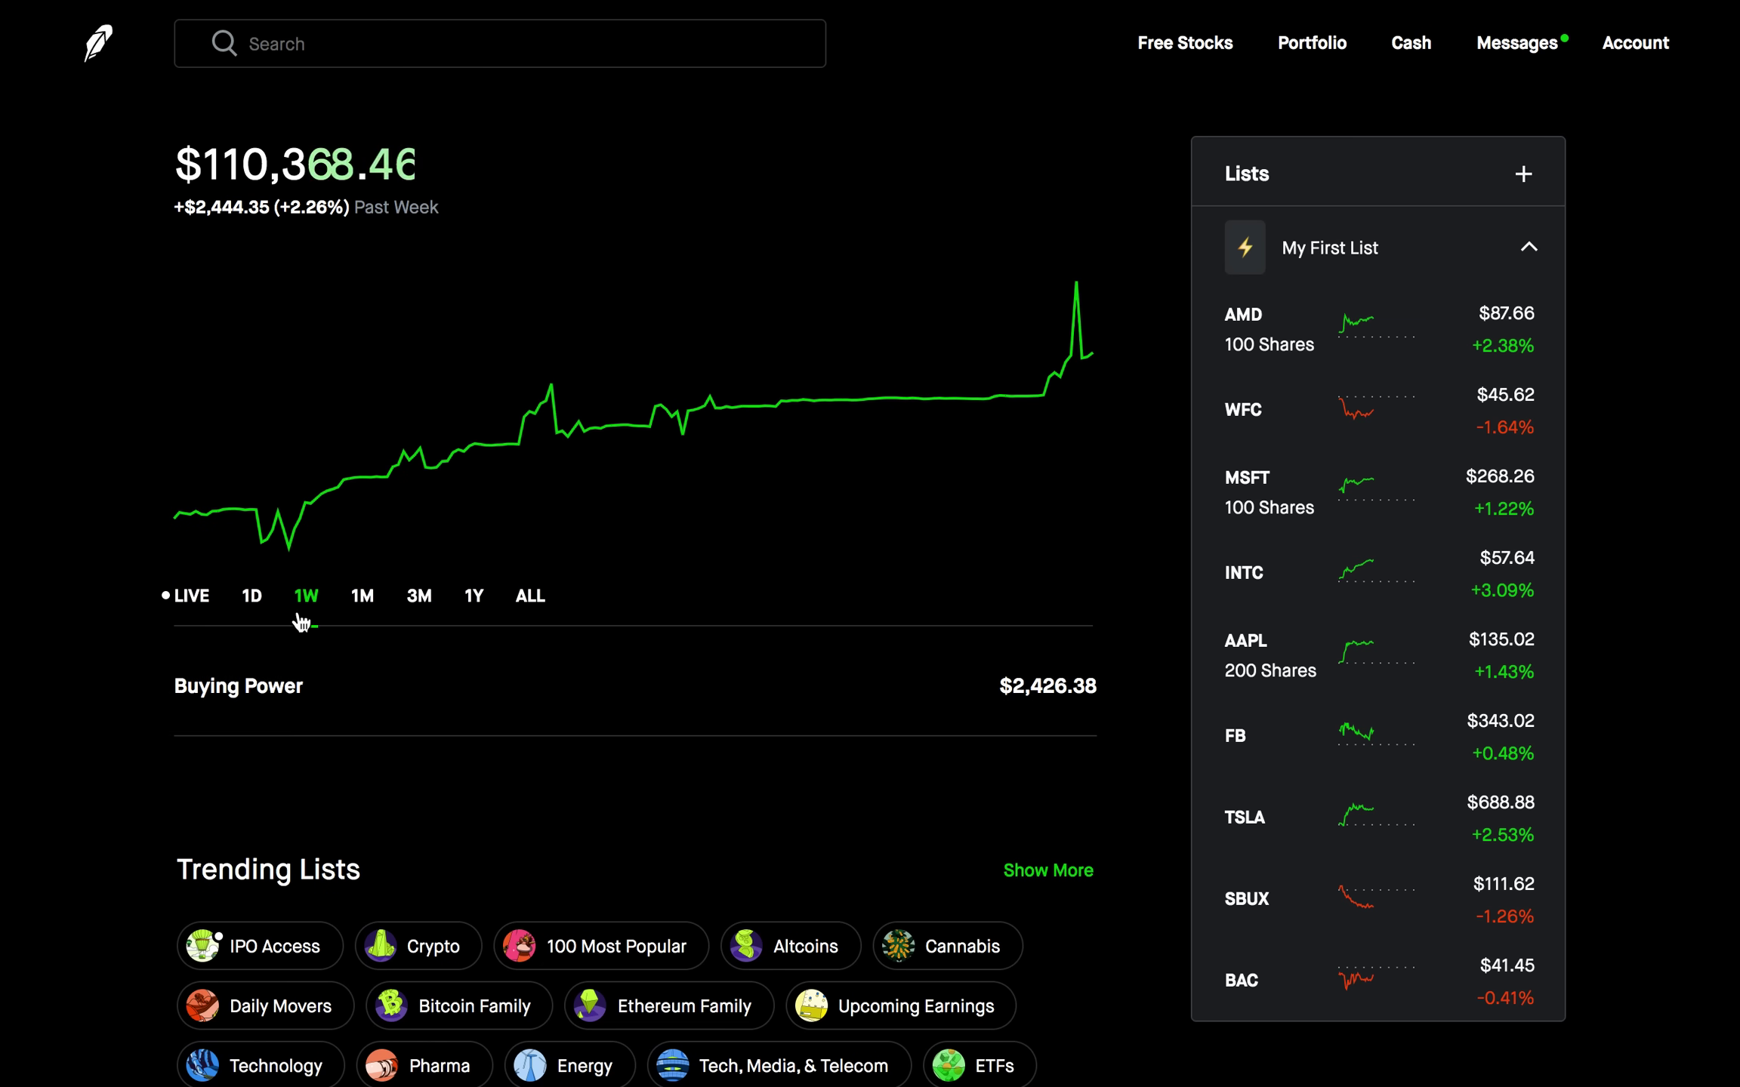
left_click(260, 601)
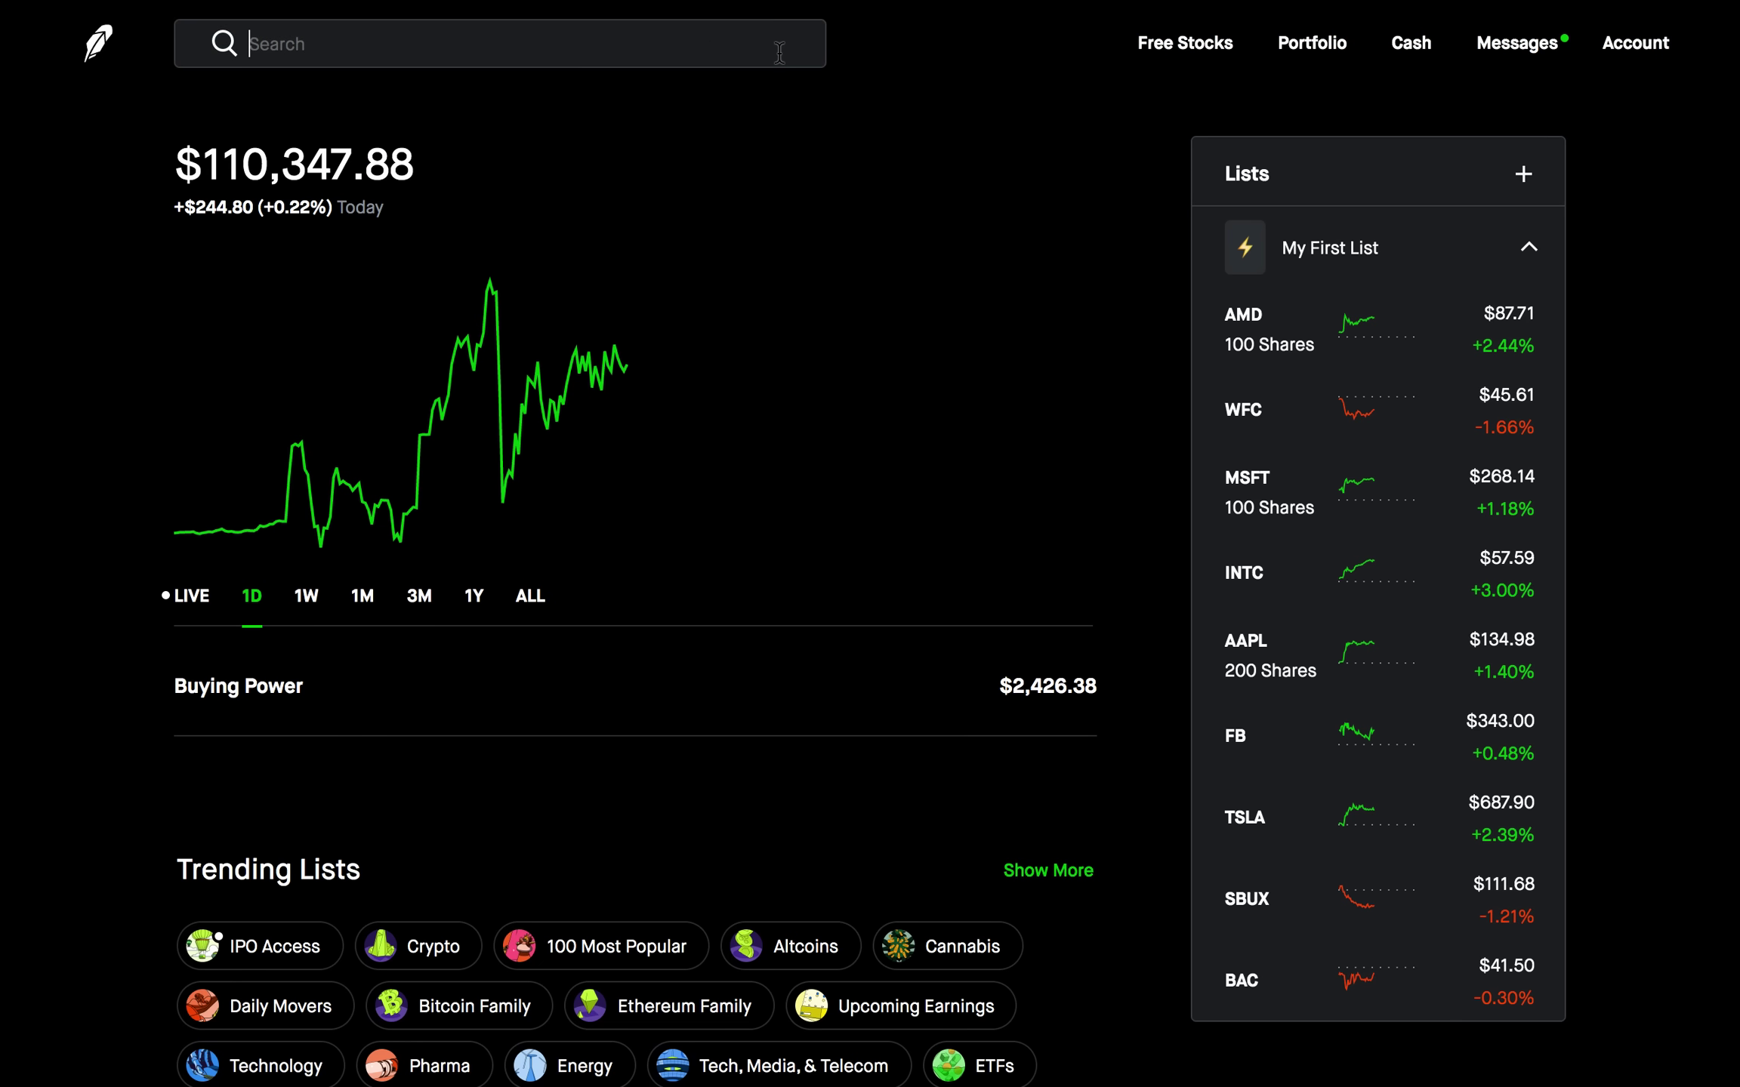
type("f")
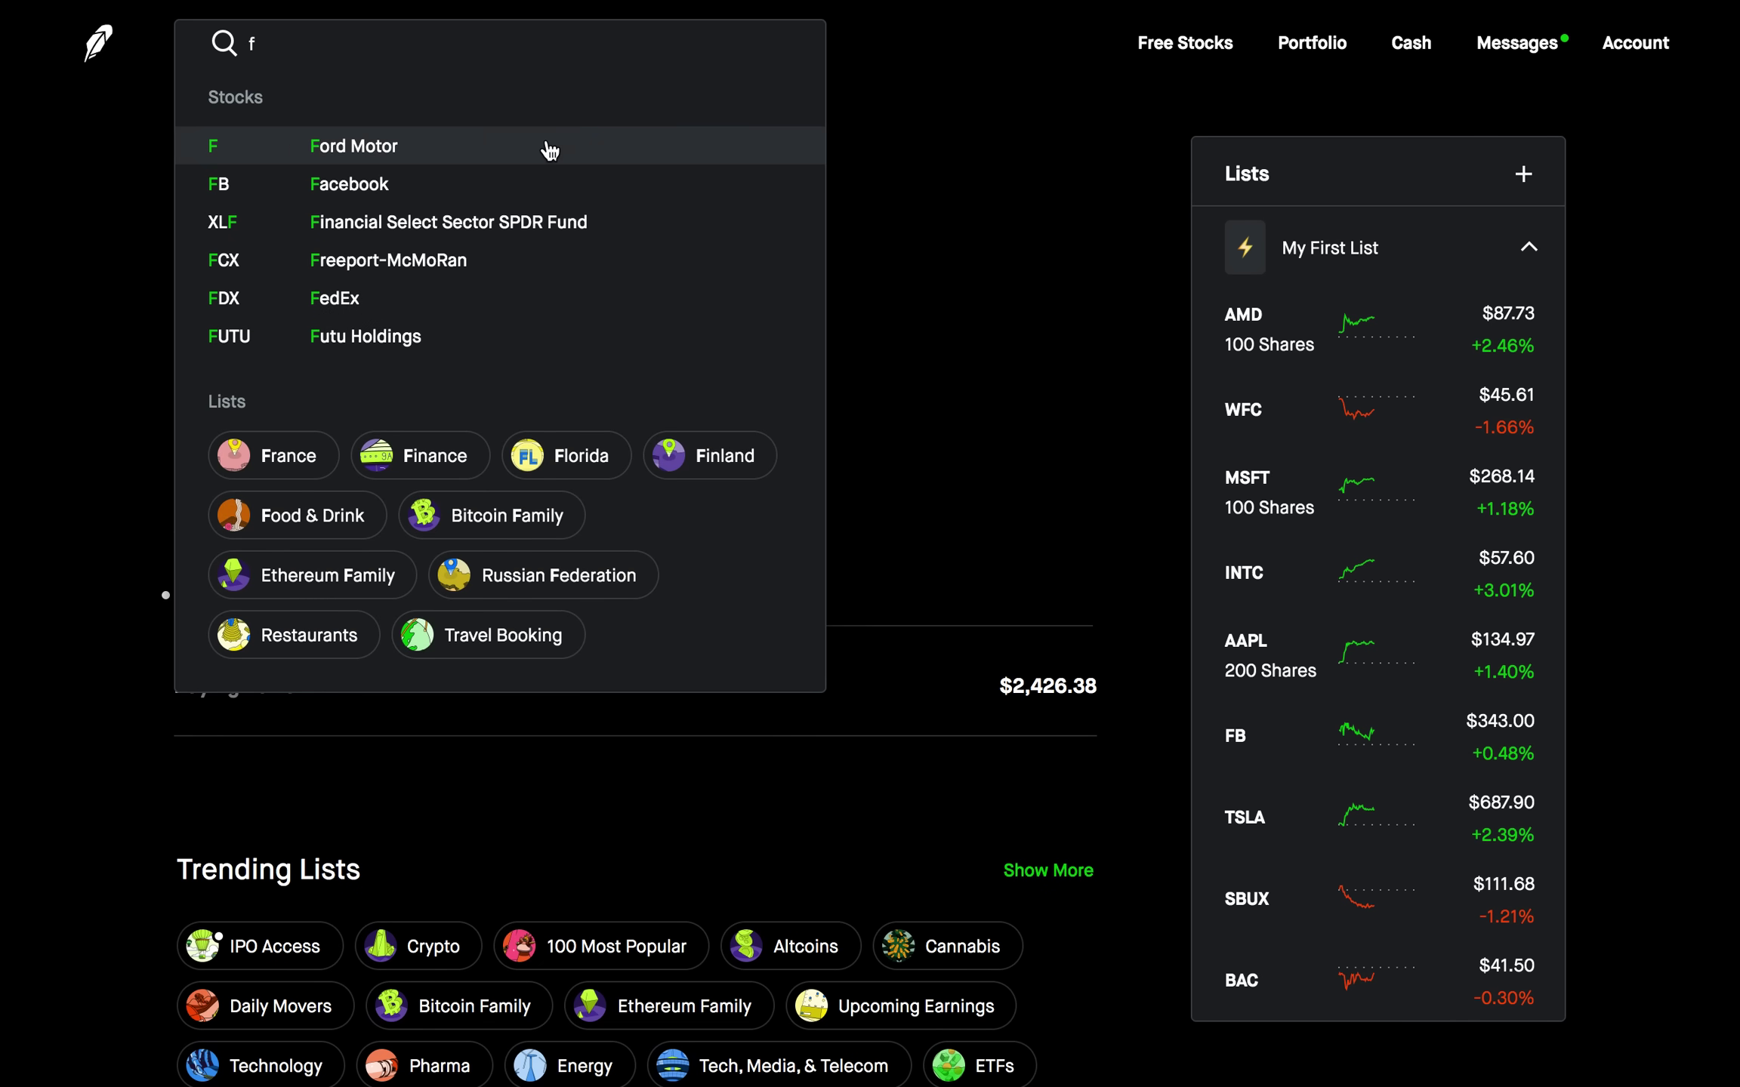
left_click(549, 150)
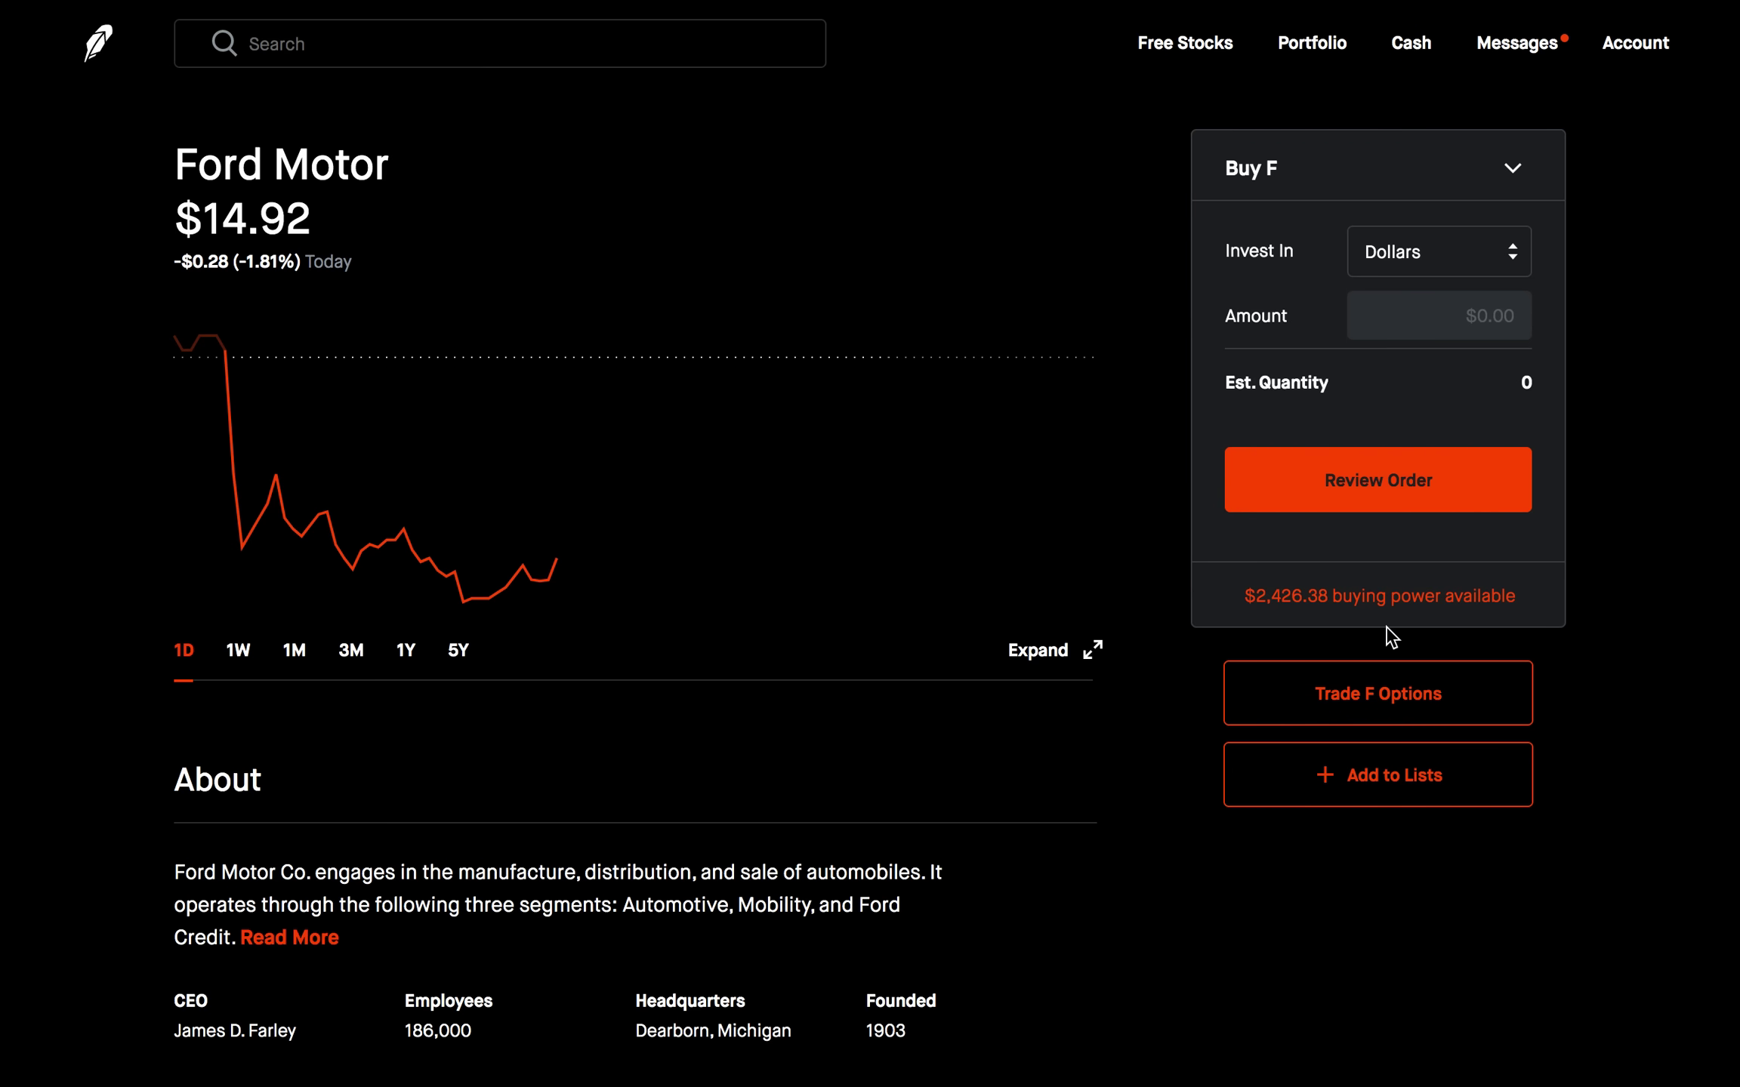
left_click(1329, 699)
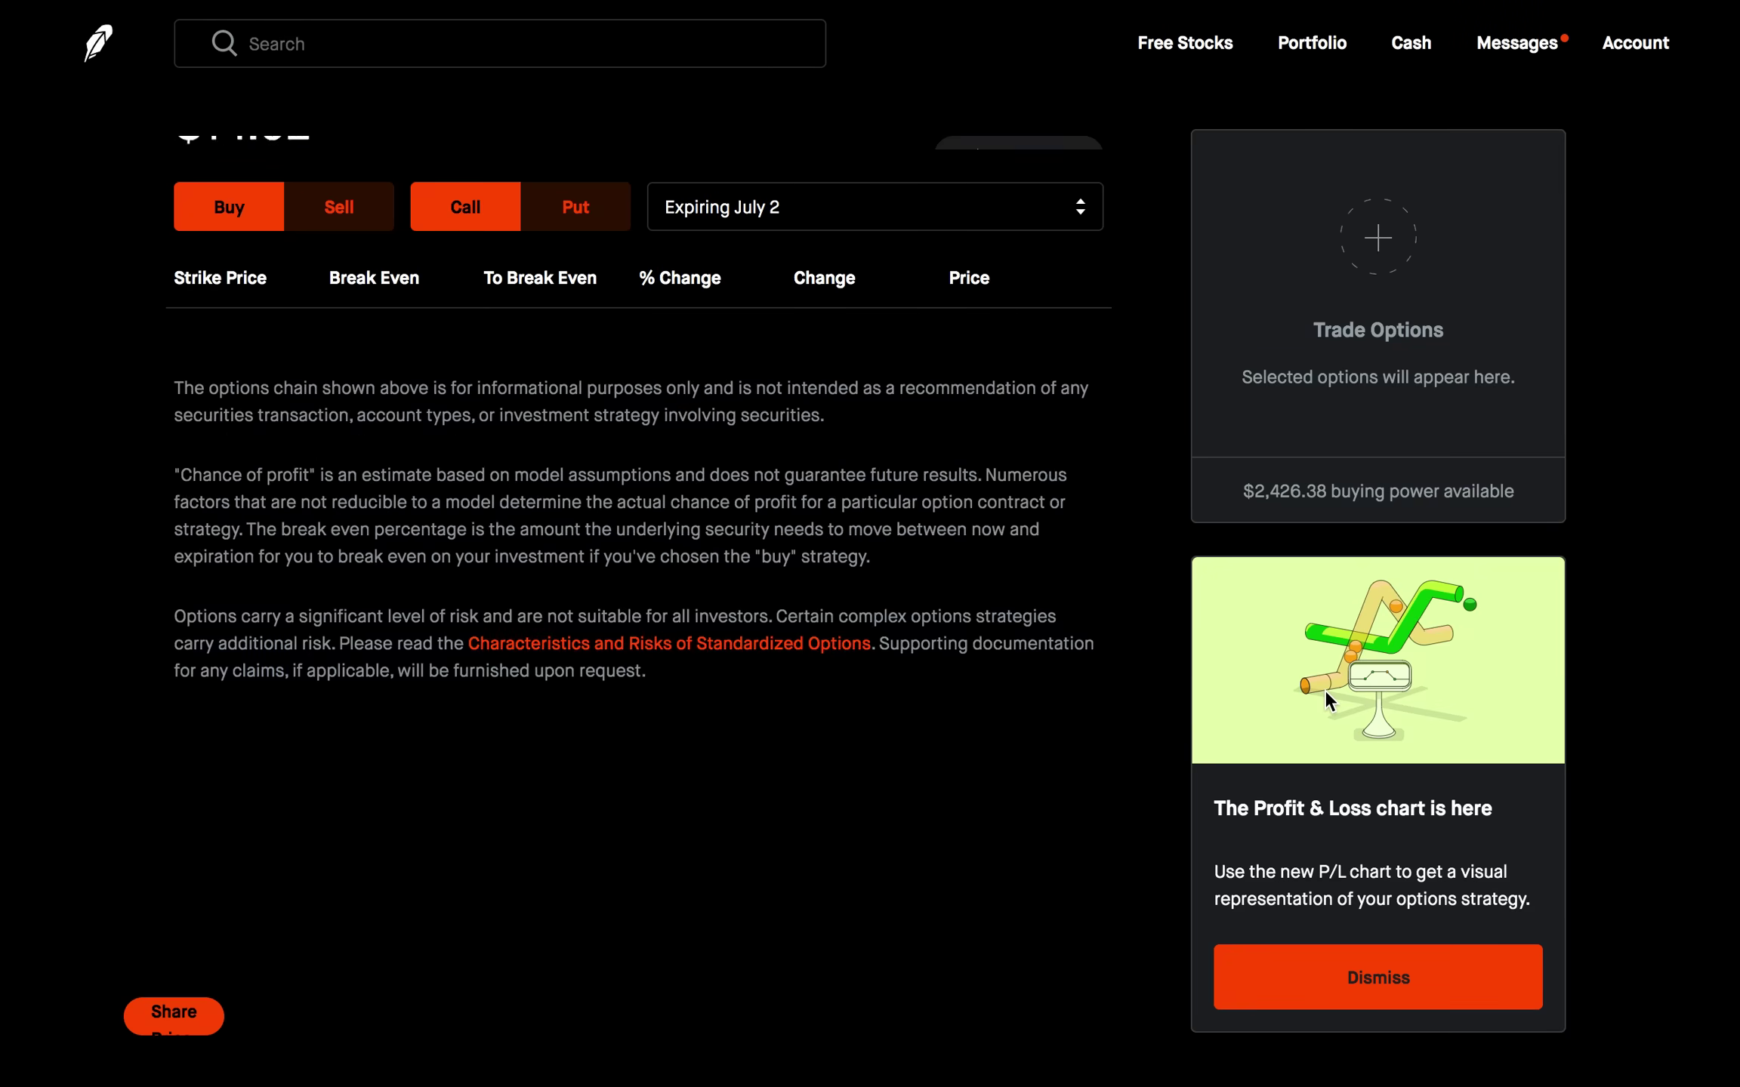
Step: Switch Ford's chain to July 2 puts with strikes near the share price, $15 down to $12.5
left_click(660, 1025)
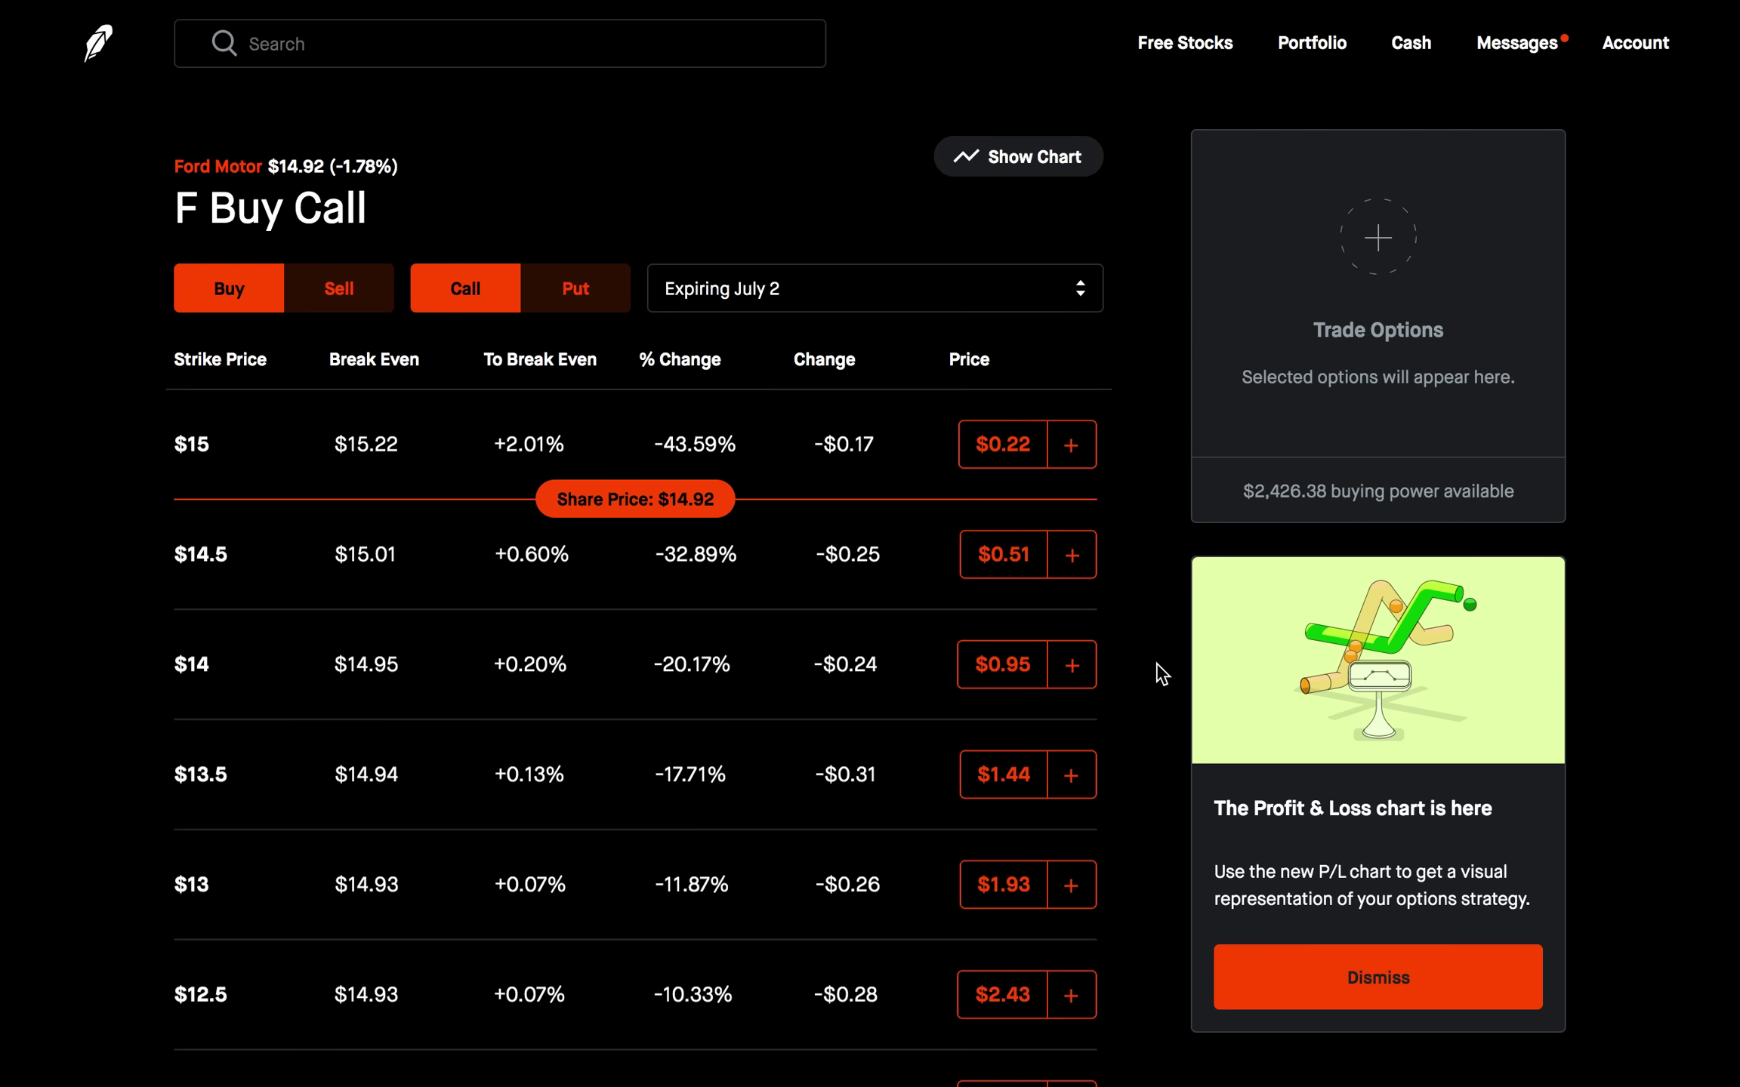
left_click(604, 291)
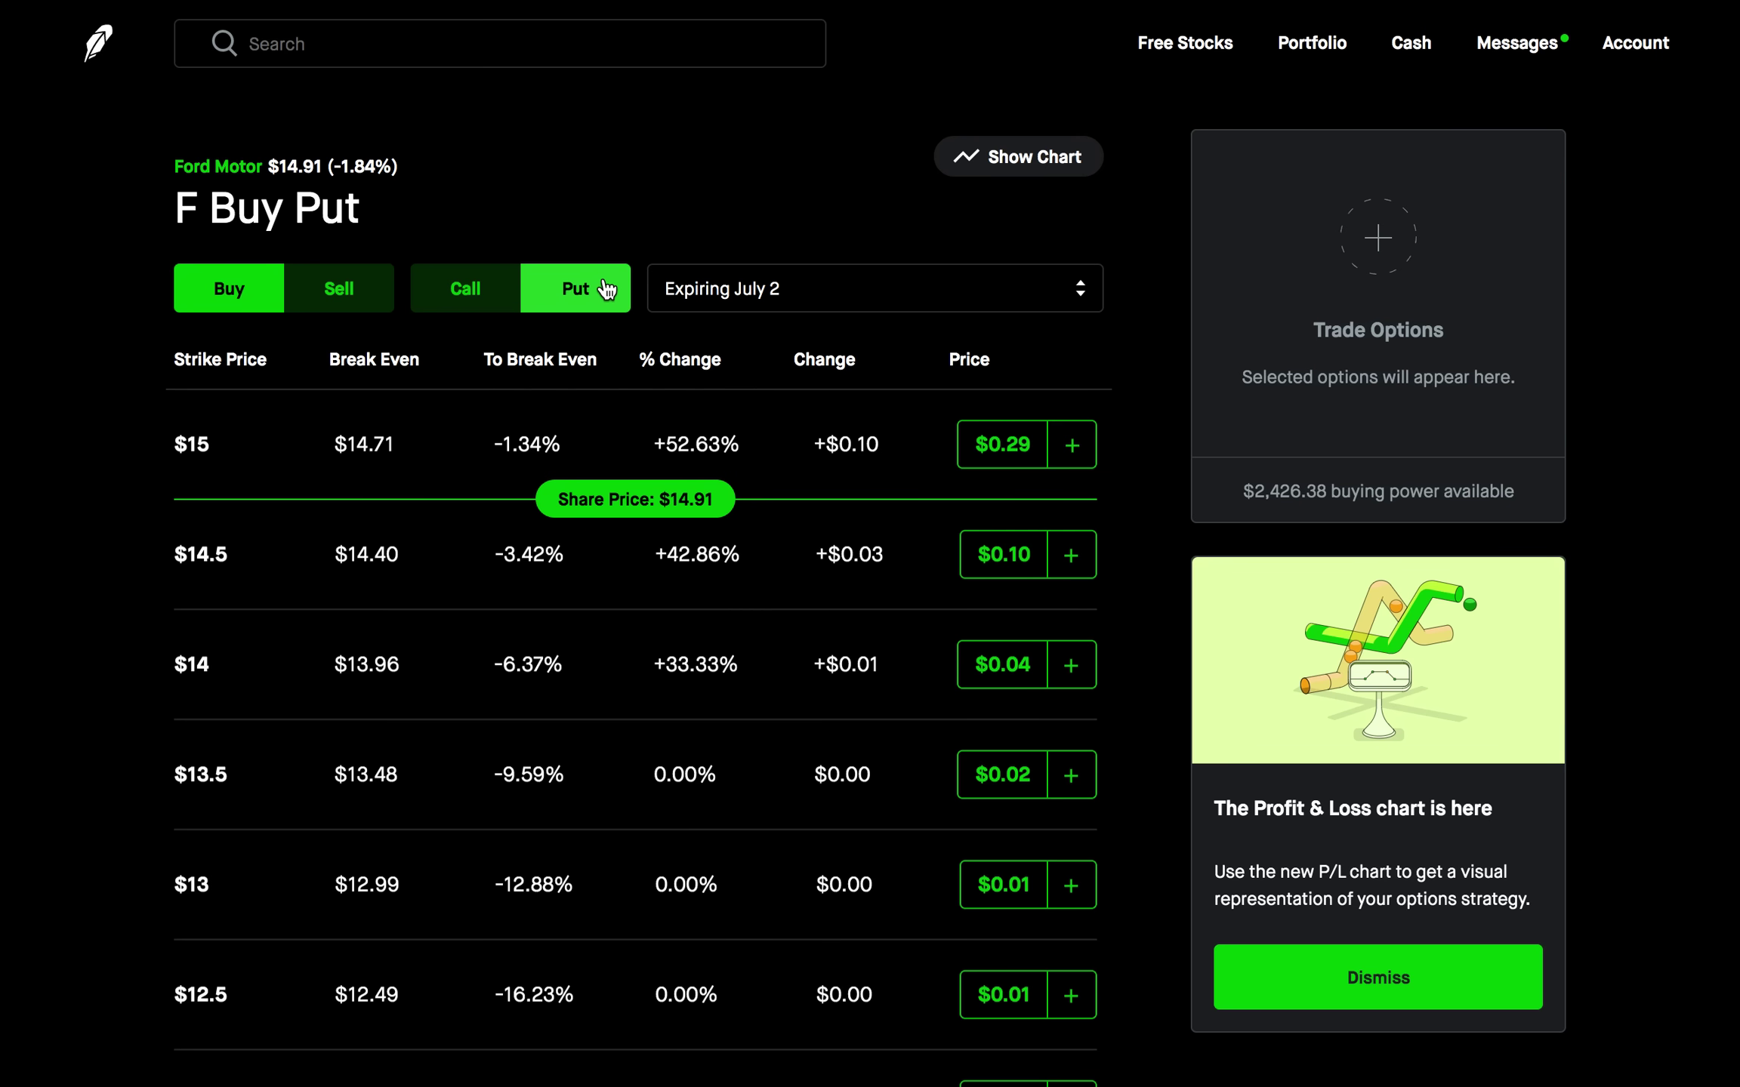
left_click(718, 295)
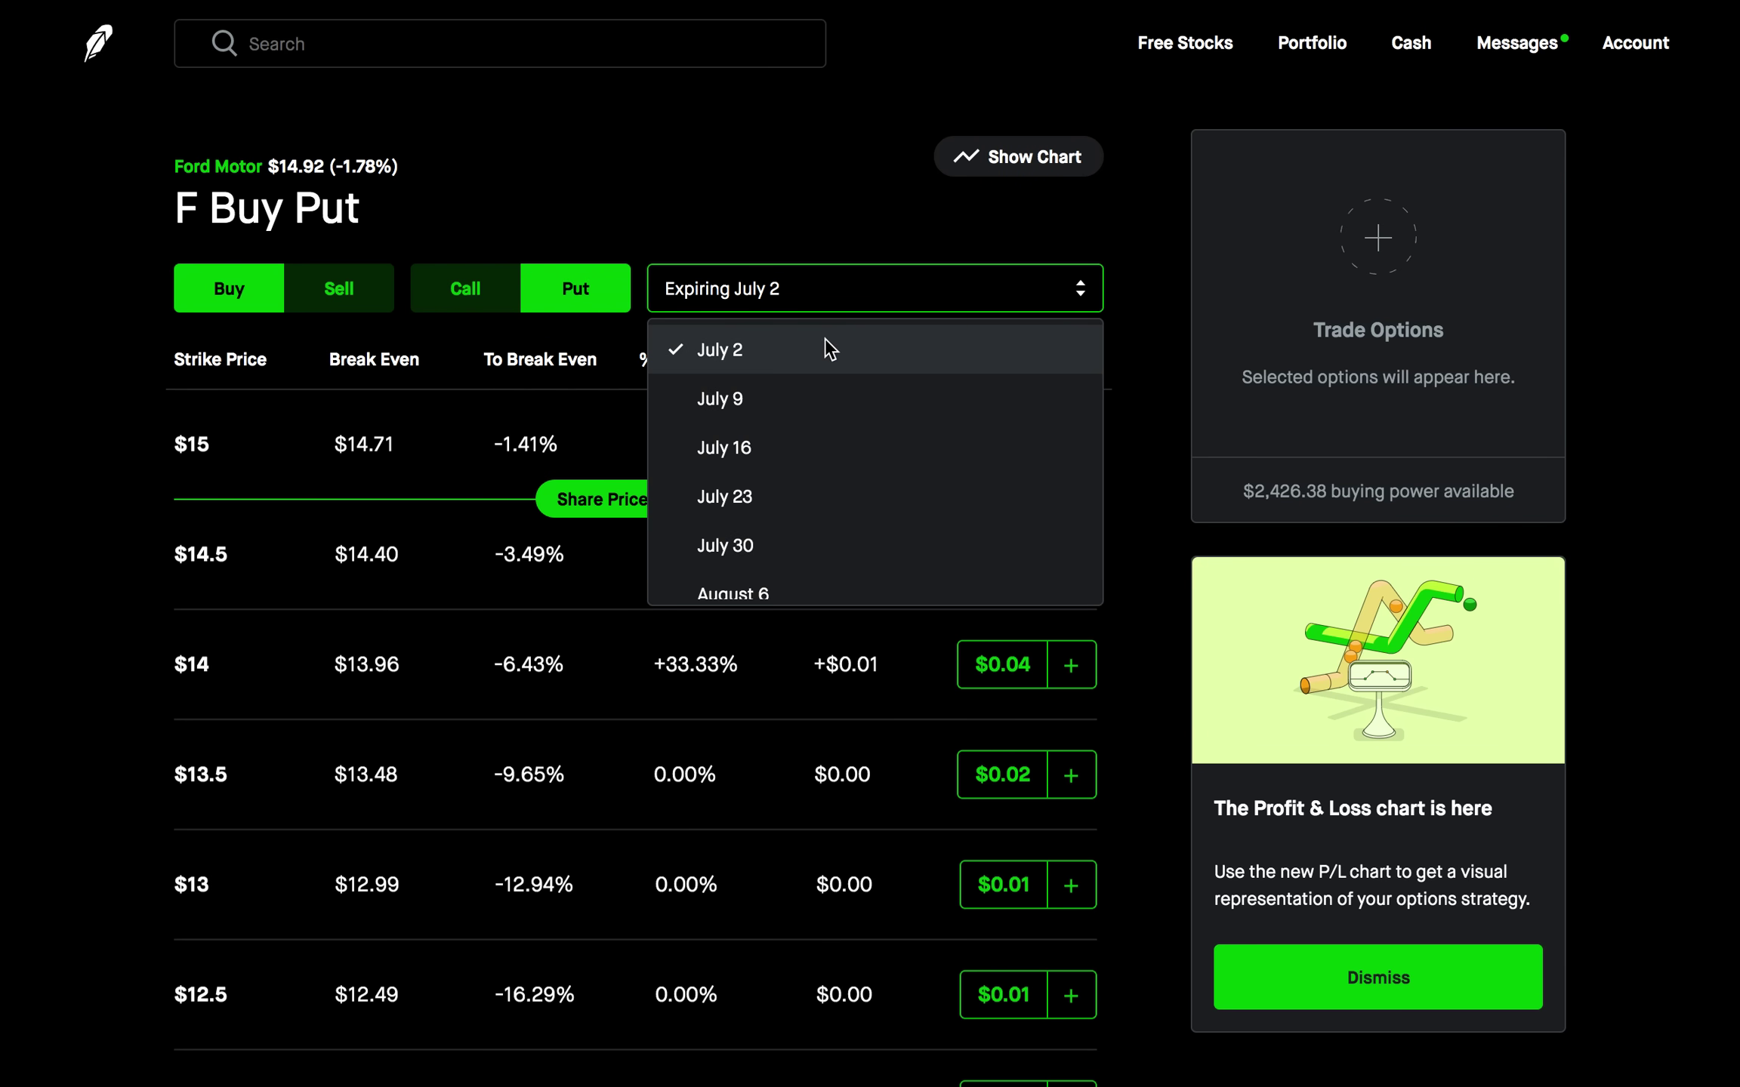
left_click(805, 349)
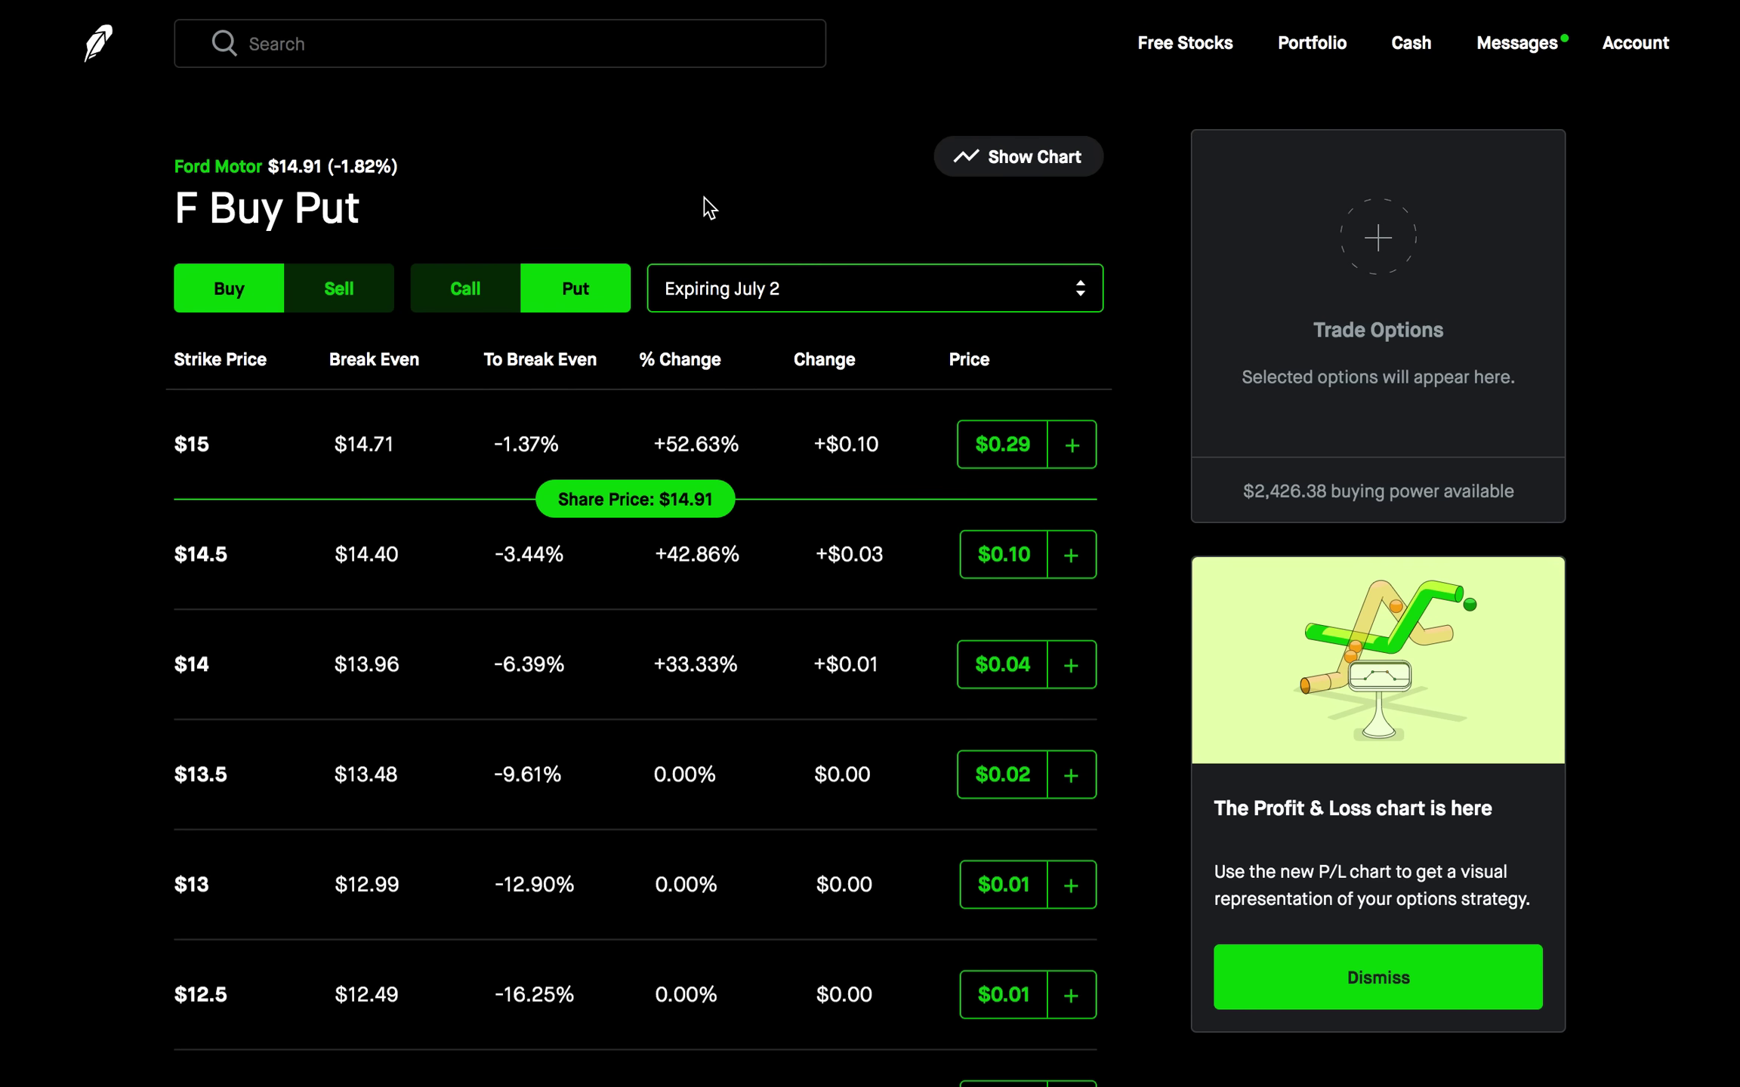
Step: Buy the $15 July 2 Ford put at $0.29 ($14.71 breakeven, $29 max loss)
scroll(664, 698, "up", 3)
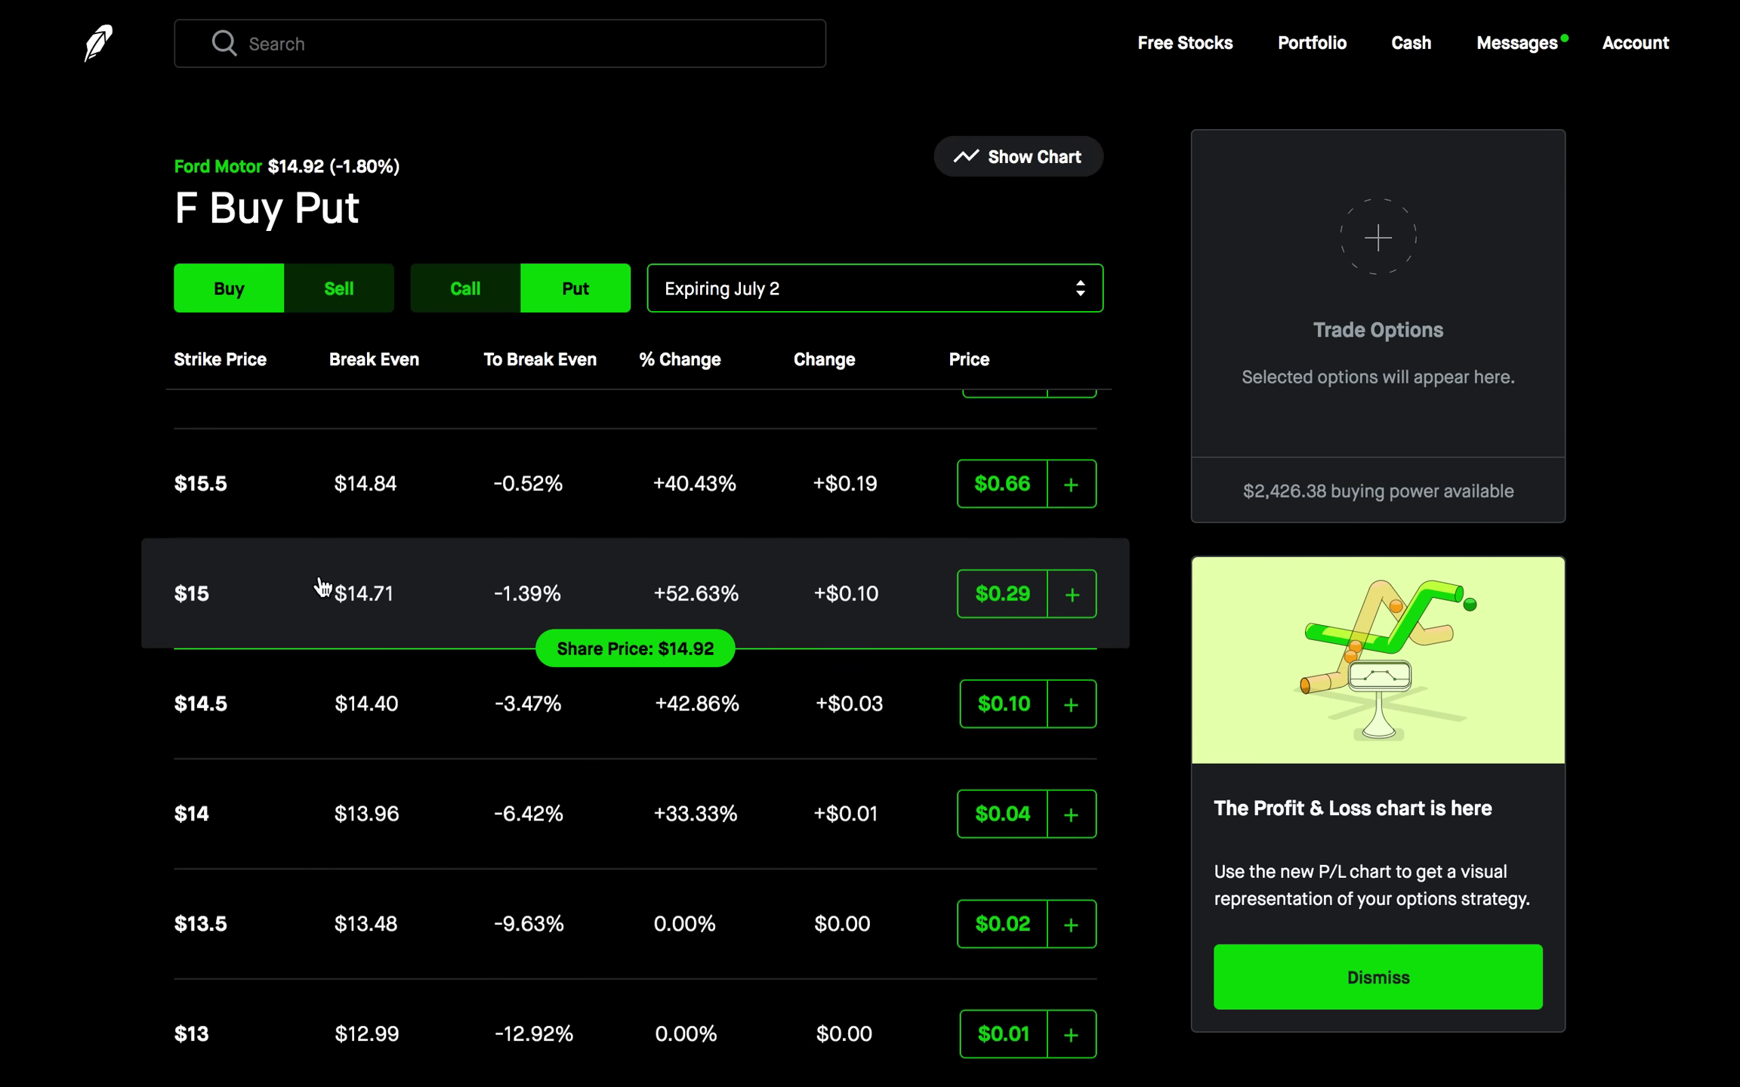
left_click(1070, 607)
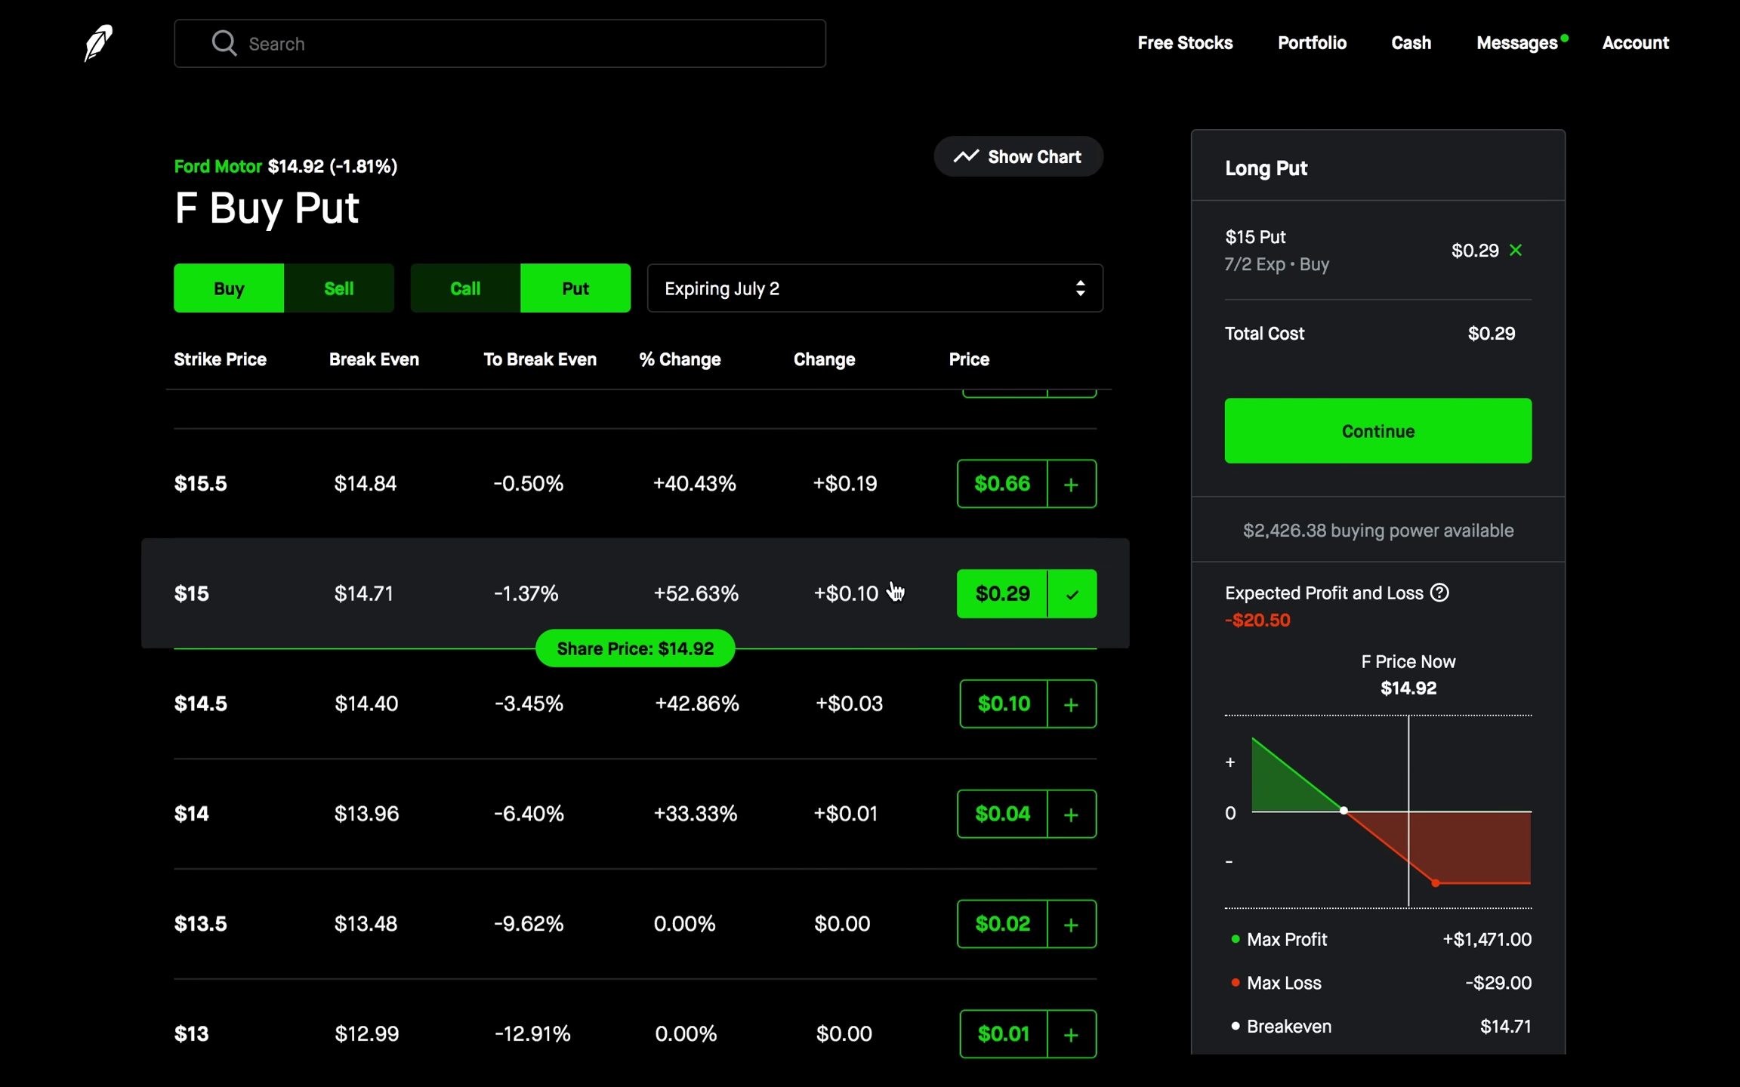
scroll(894, 591, "up", 3)
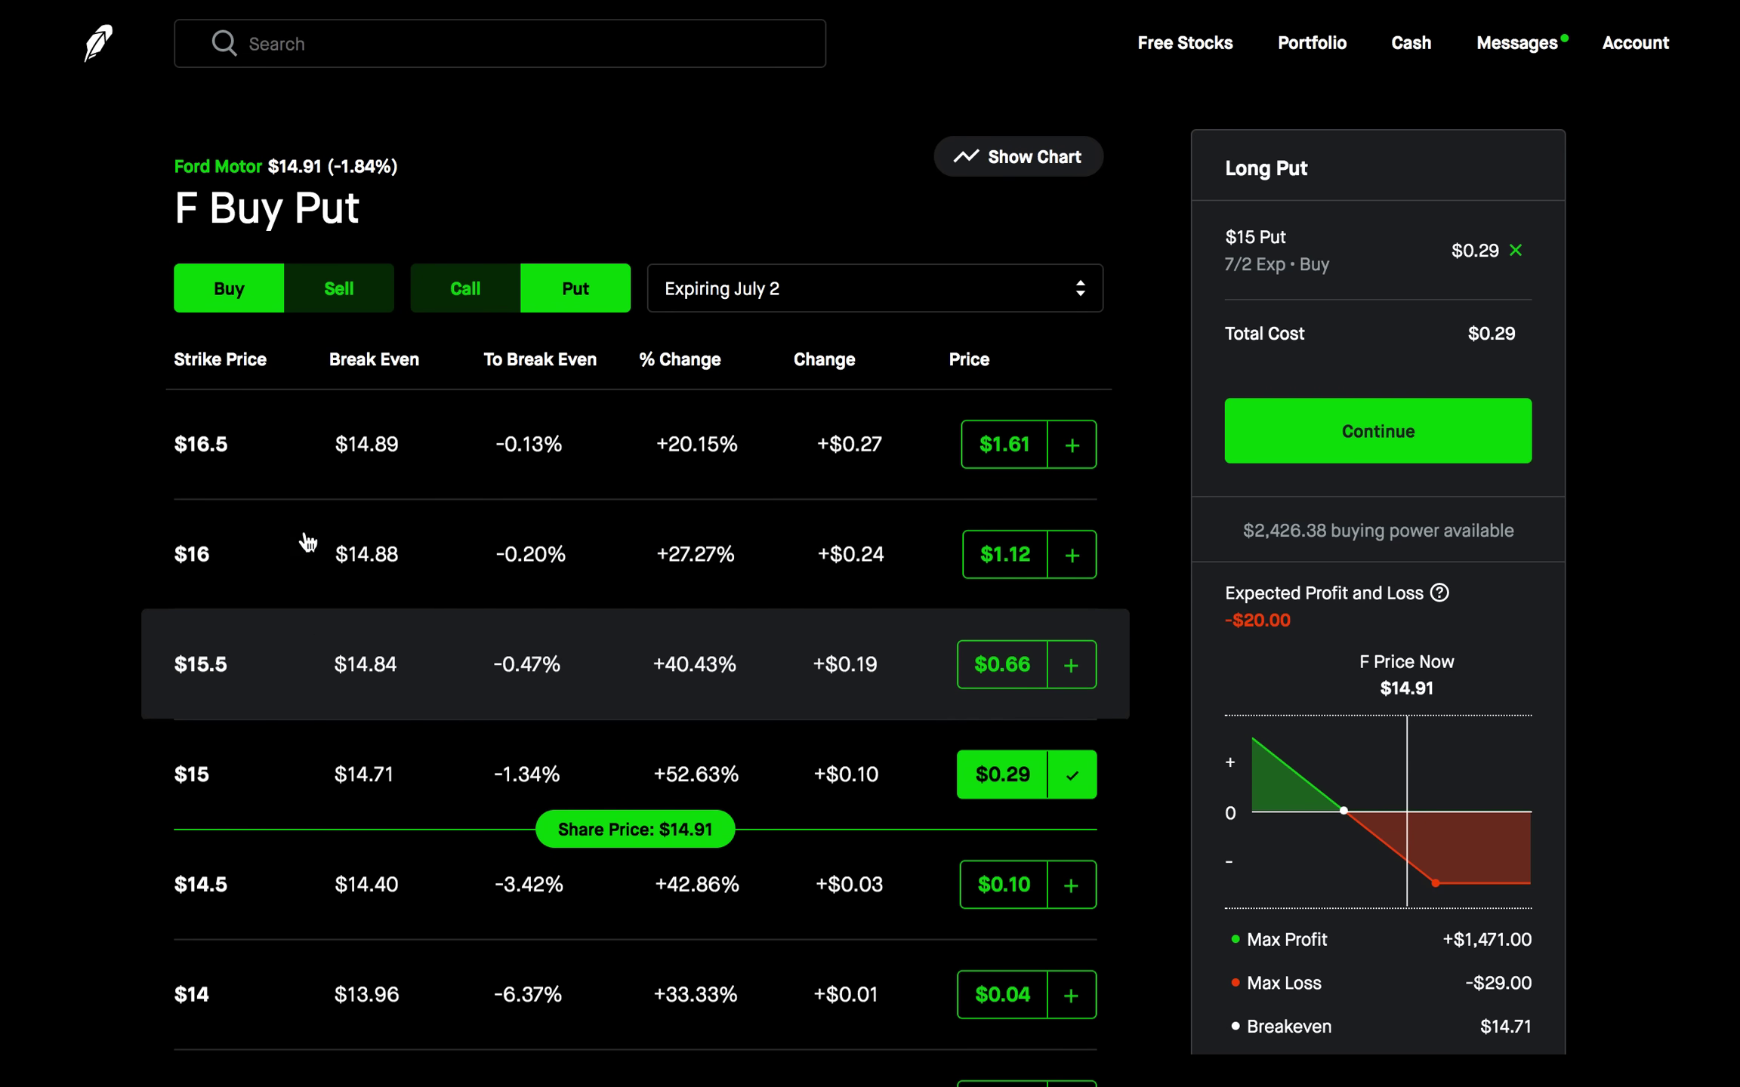
left_click(333, 302)
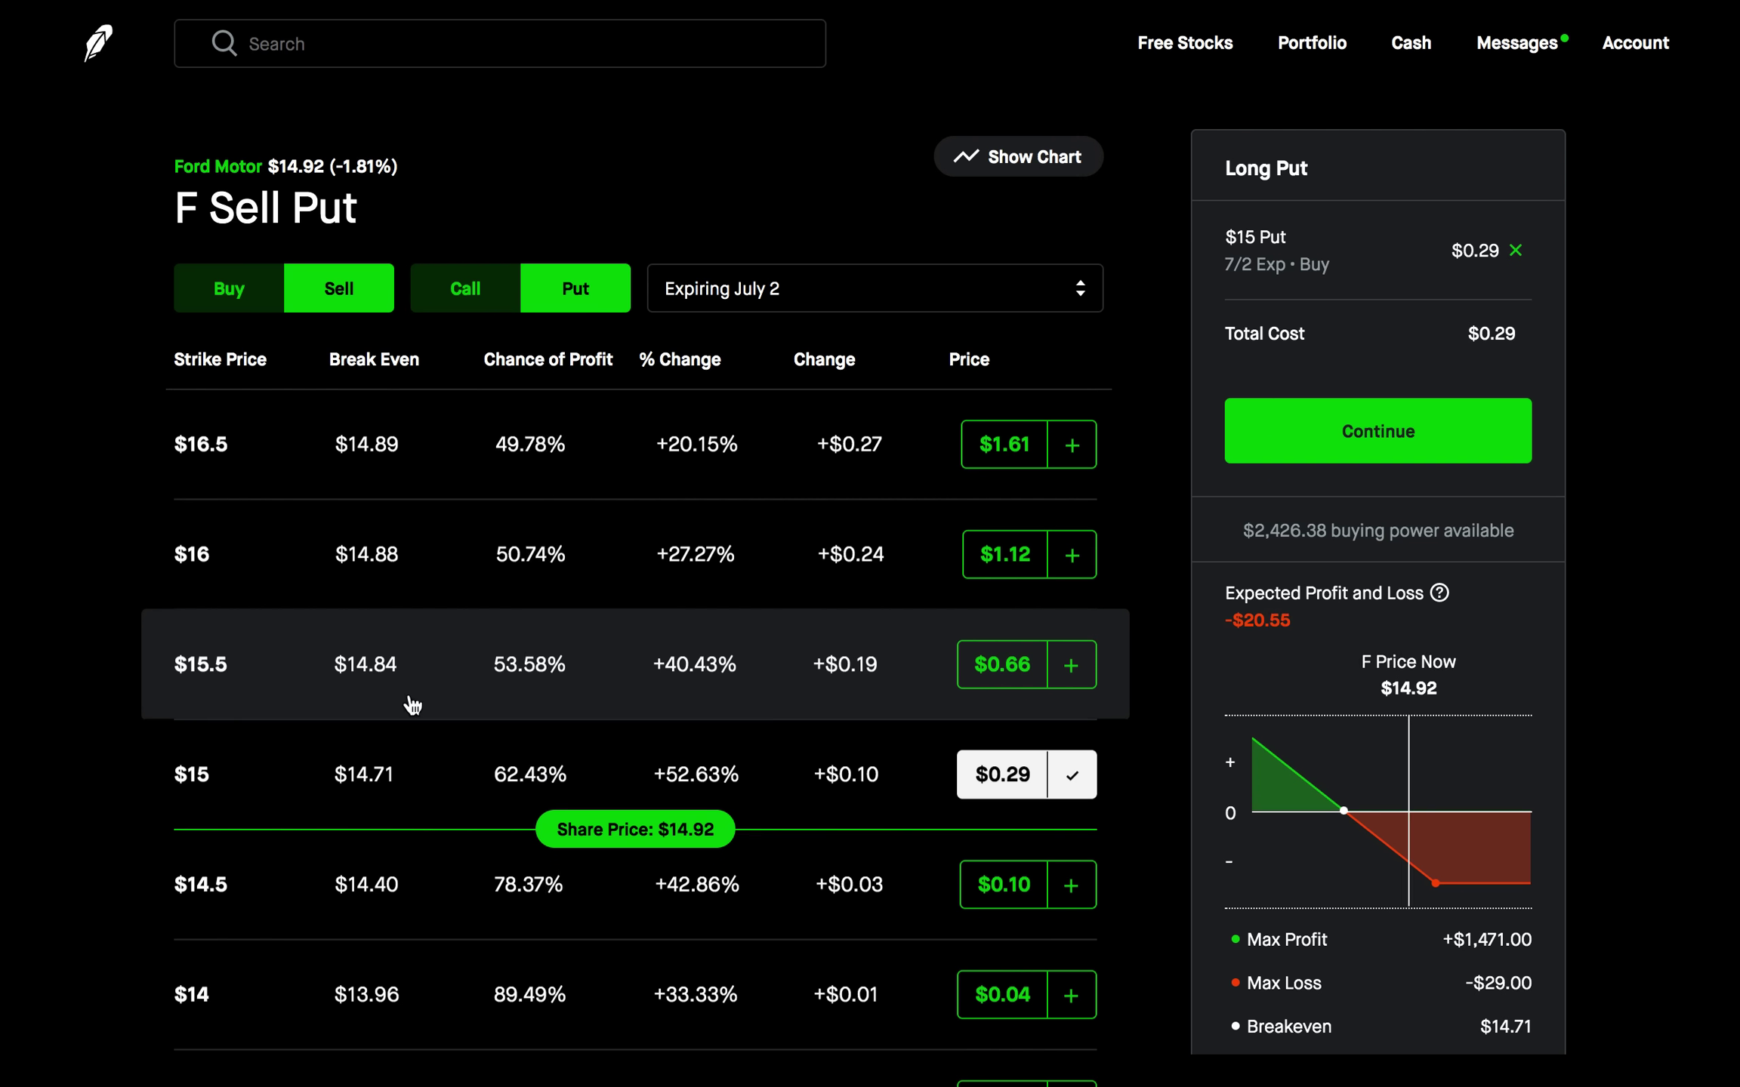
Step: Sell the $15.5 July 2 put for a $0.36-credit spread and reveal lower strikes
left_click(1069, 682)
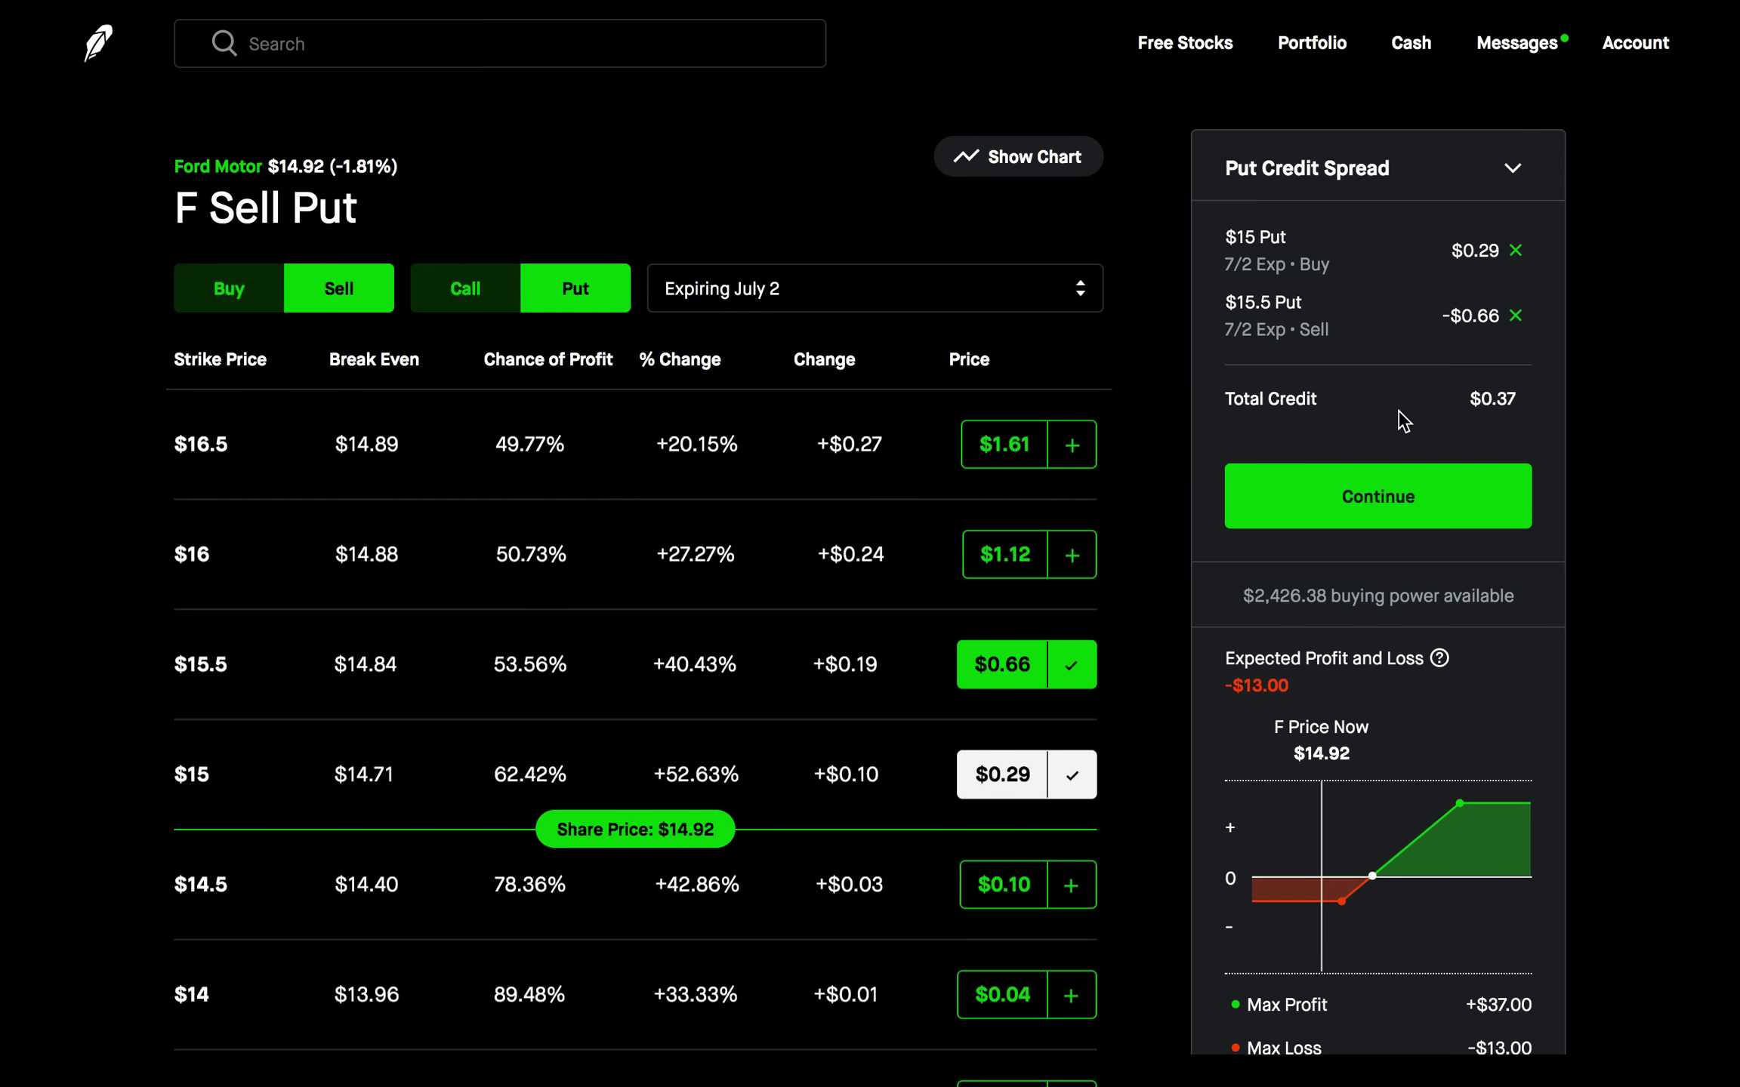
scroll(885, 652, "down", 4)
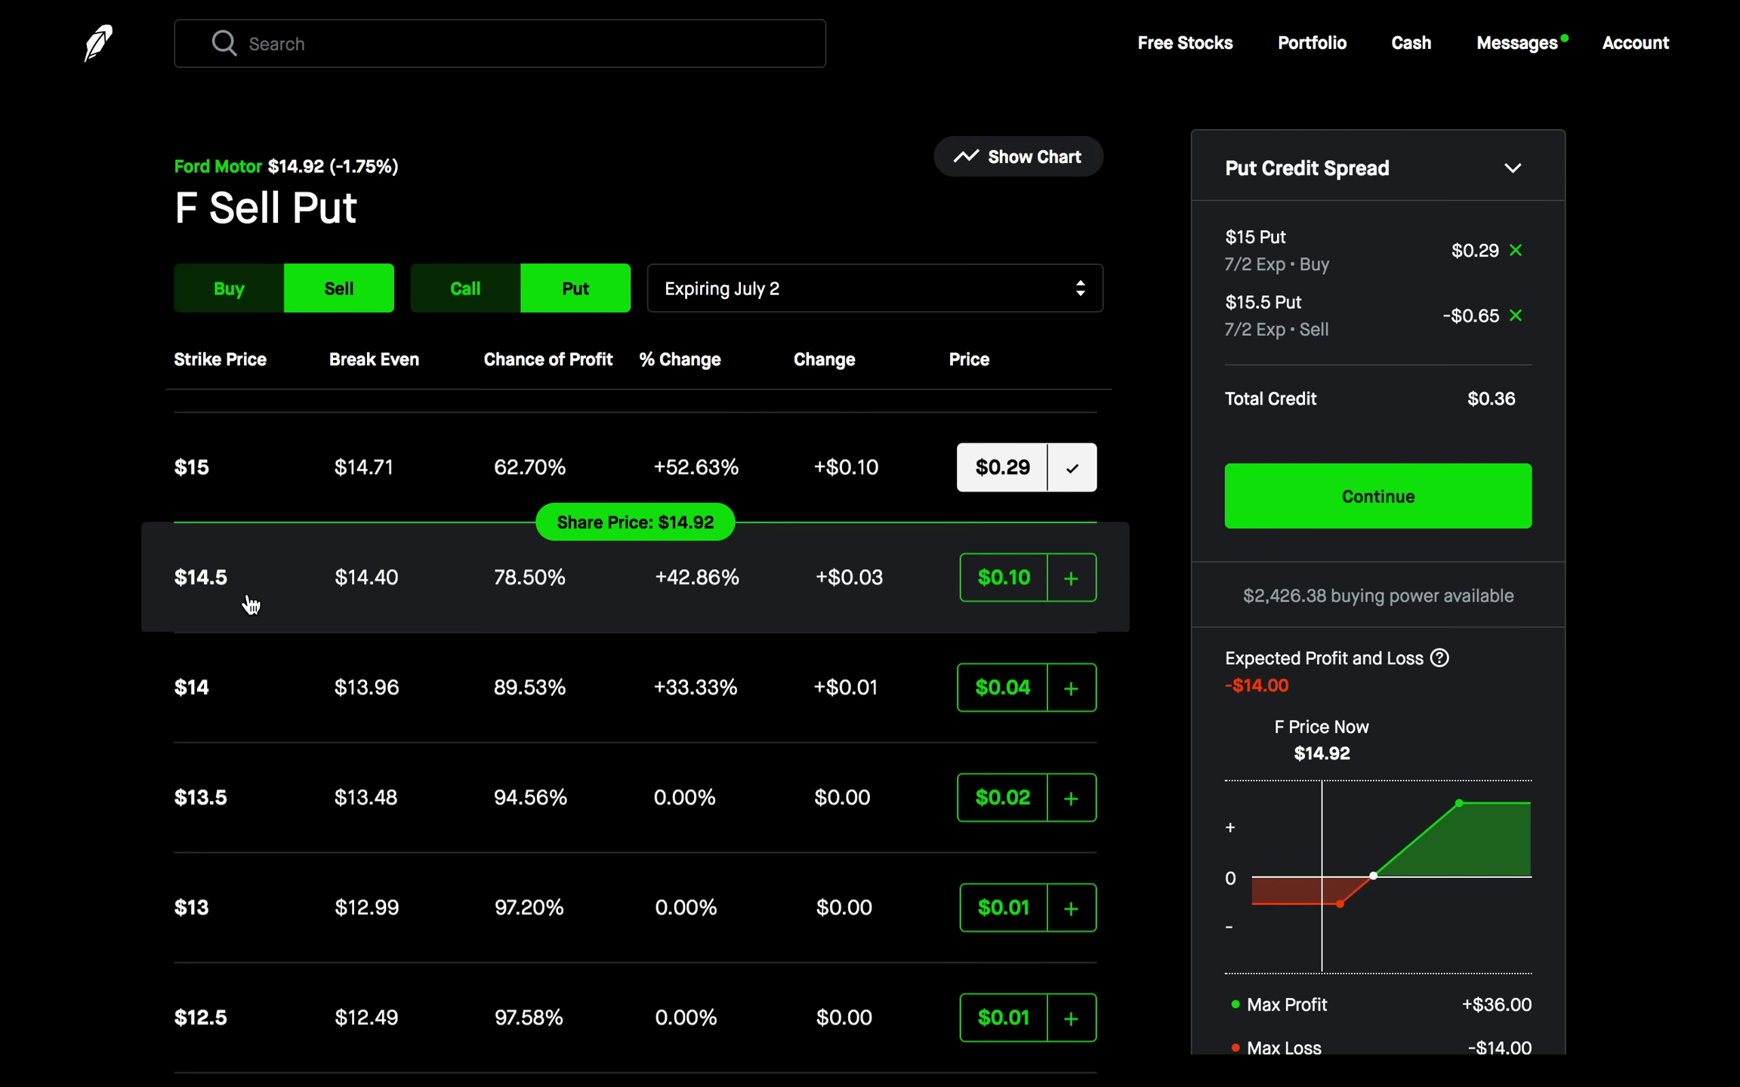
Step: Buy the $14.5 July 2 put at $0.10 as a third leg for $0.27 total credit
left_click(257, 304)
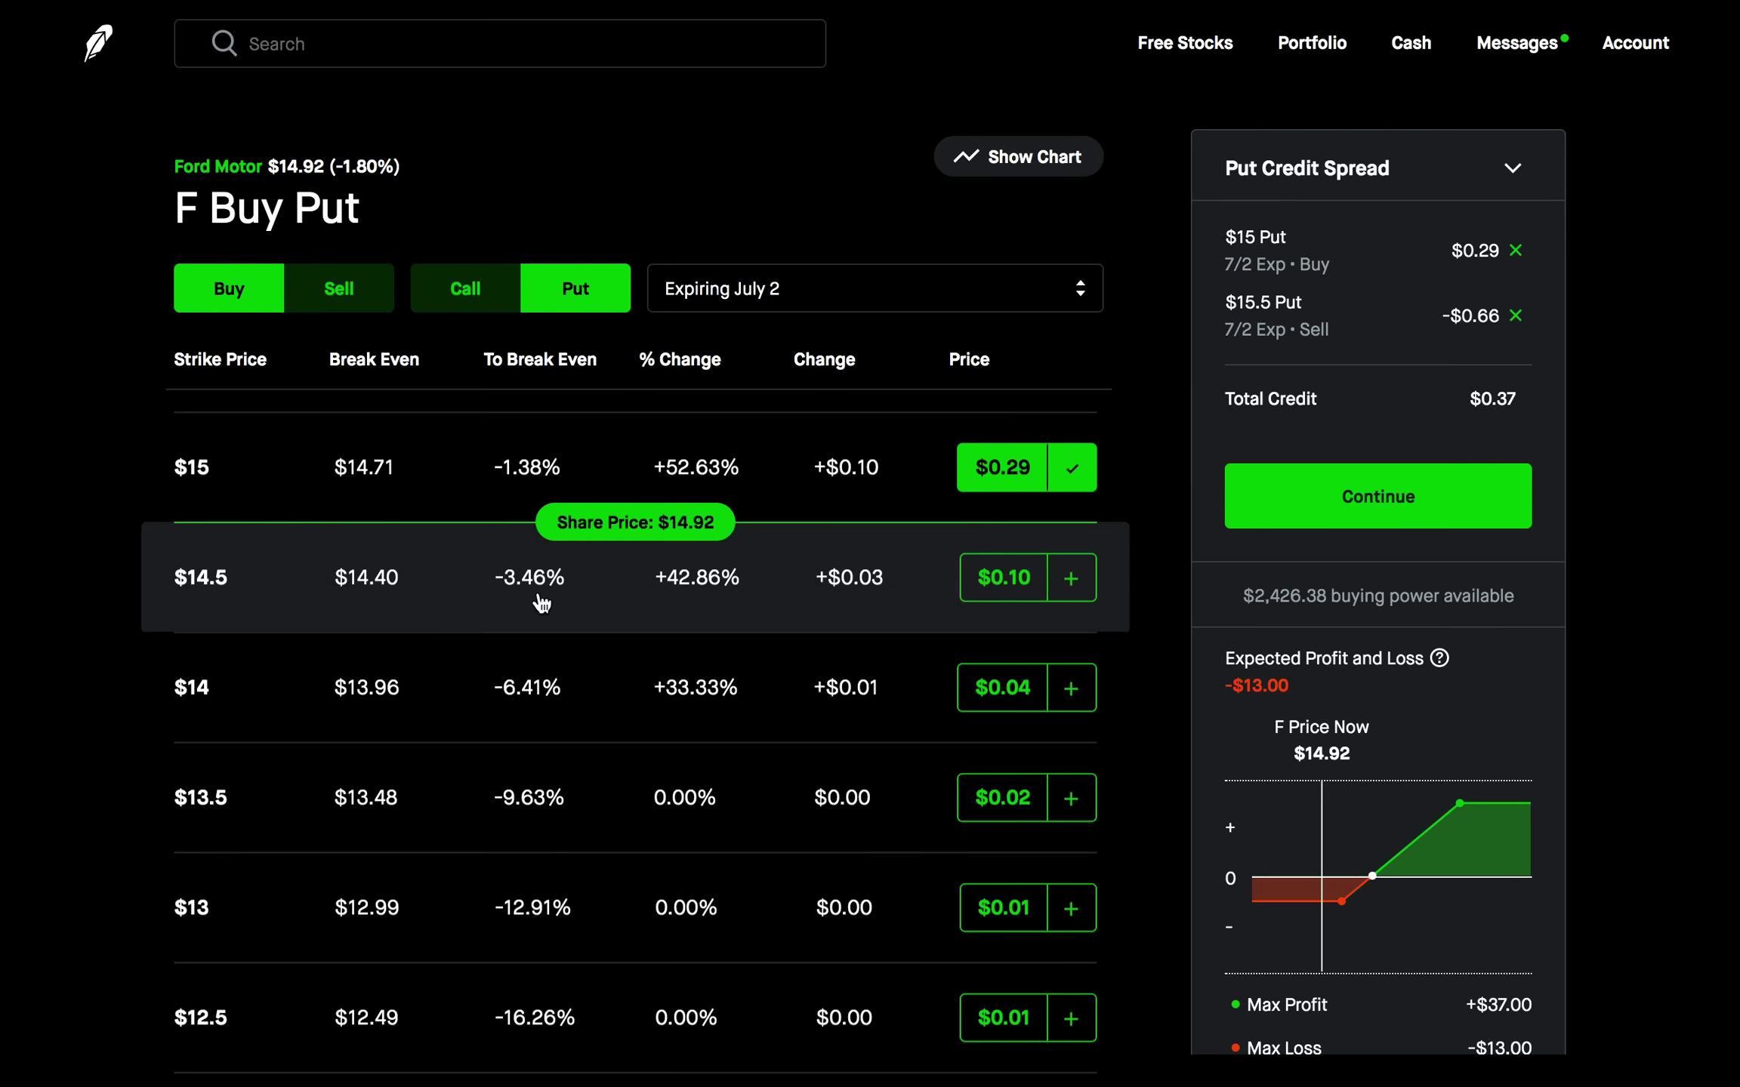
left_click(1071, 597)
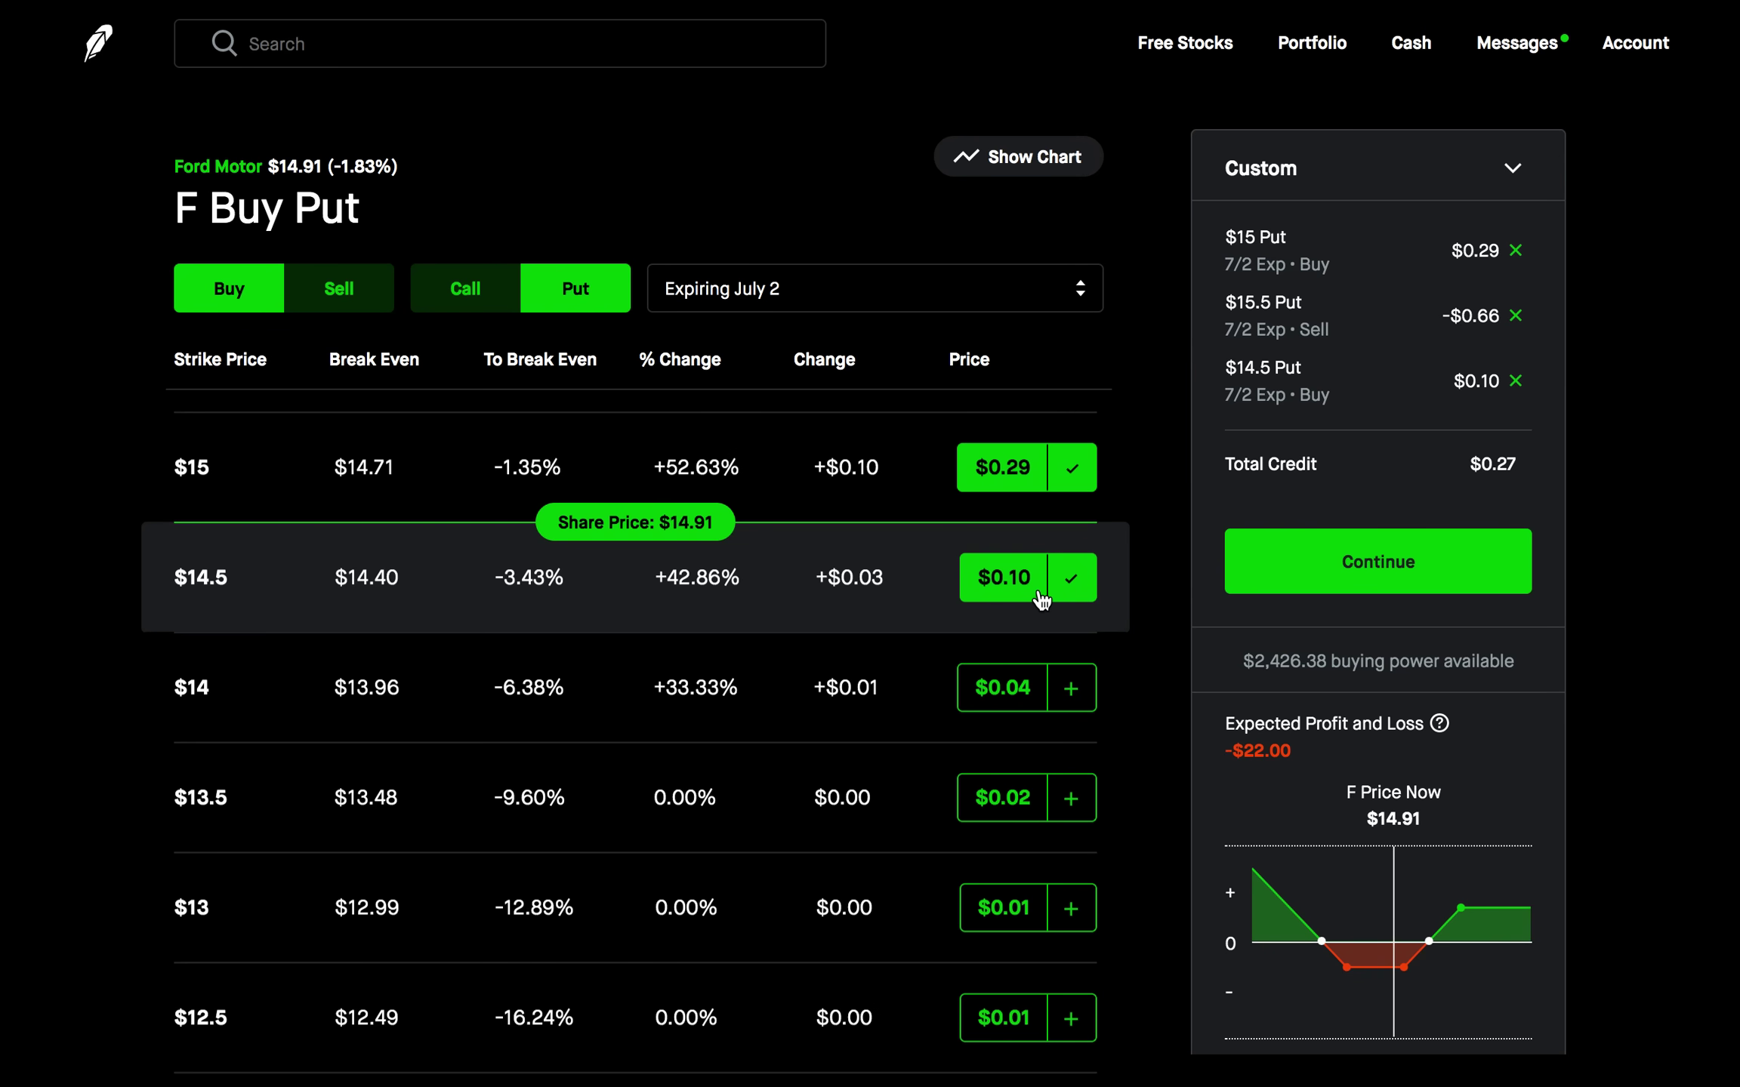
scroll(1040, 598, "up", 2)
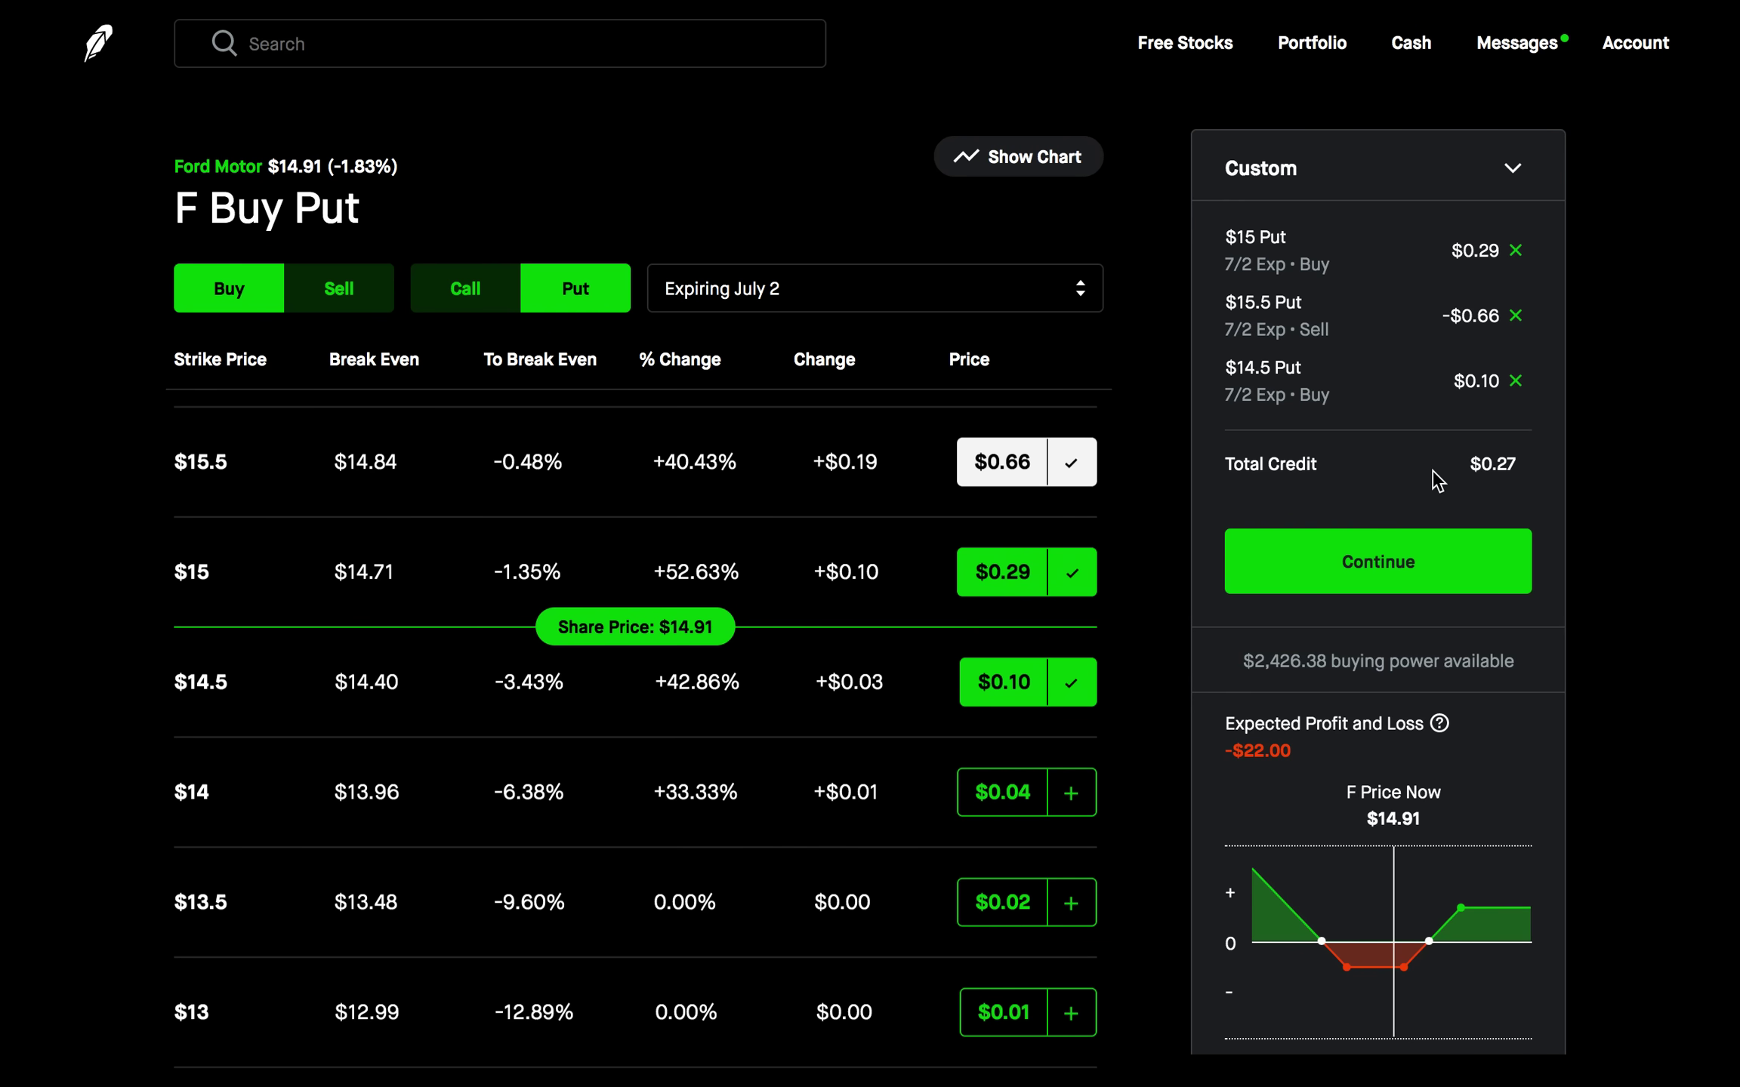
scroll(1437, 479, "down", 3)
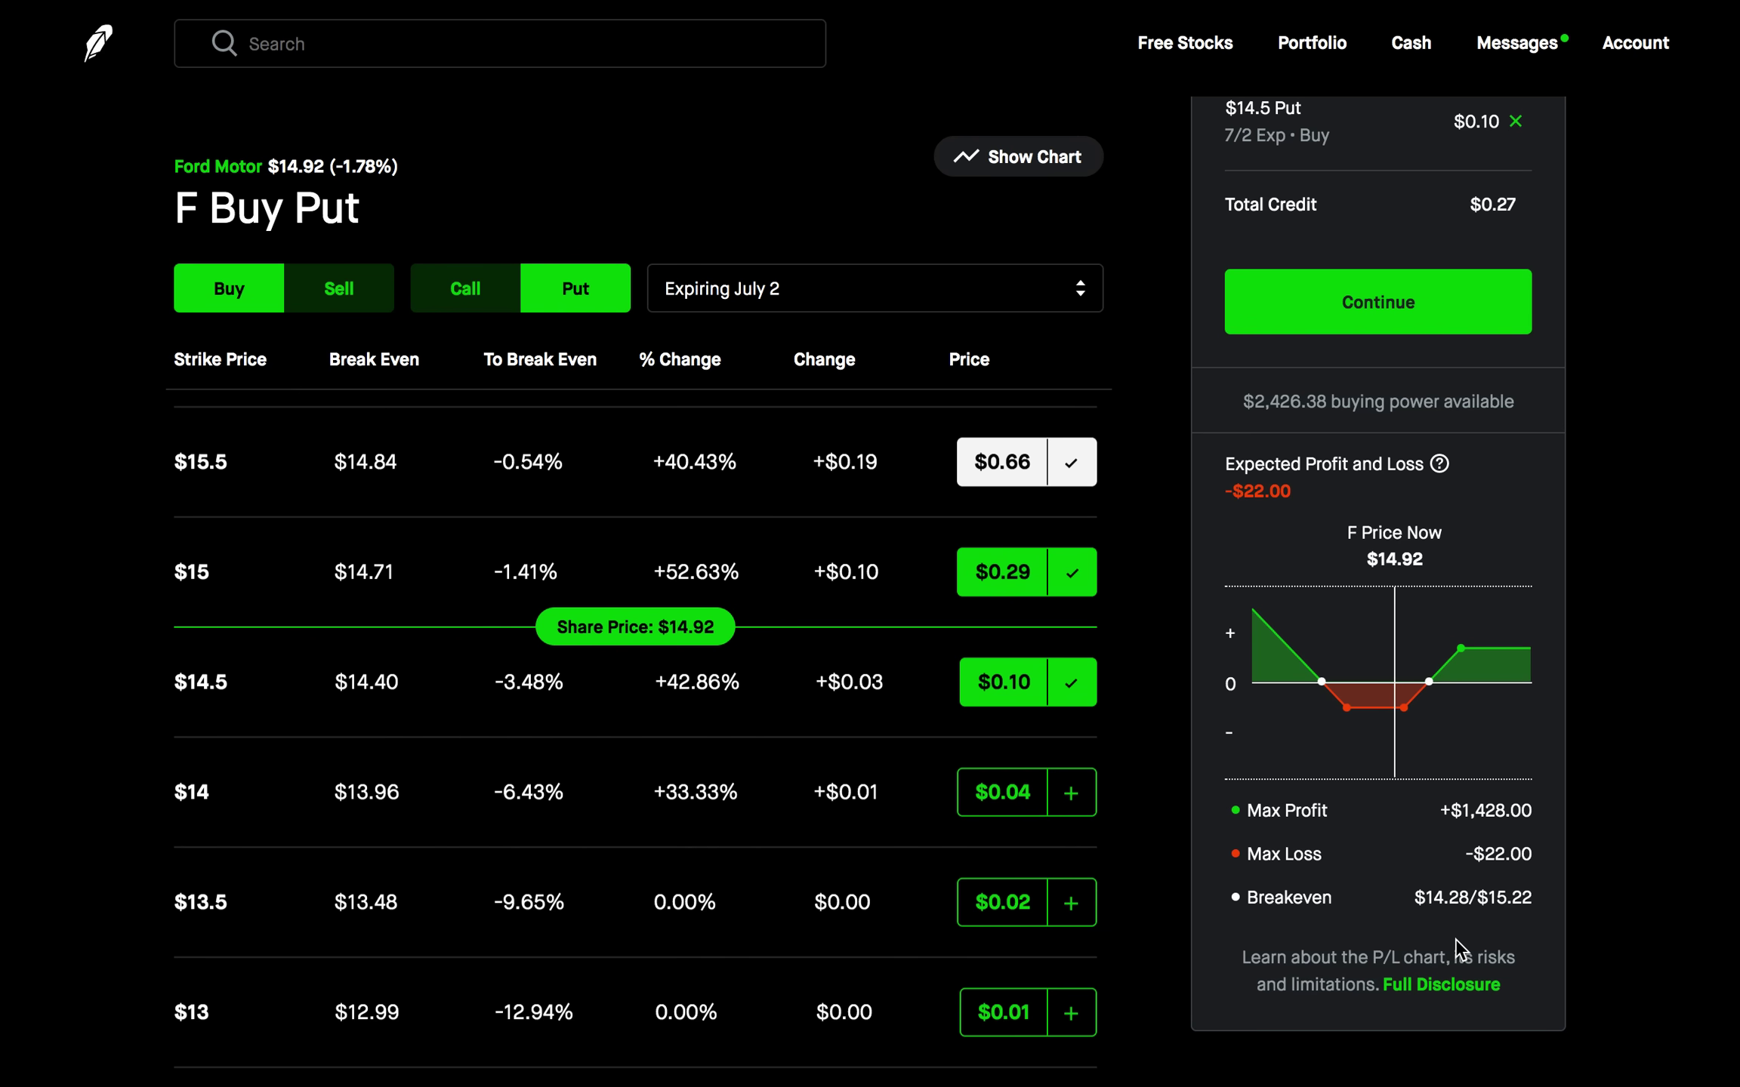
Step: Scroll the order panel to review the custom order's max profit, max loss and breakevens
scroll(1455, 939, "up", 3)
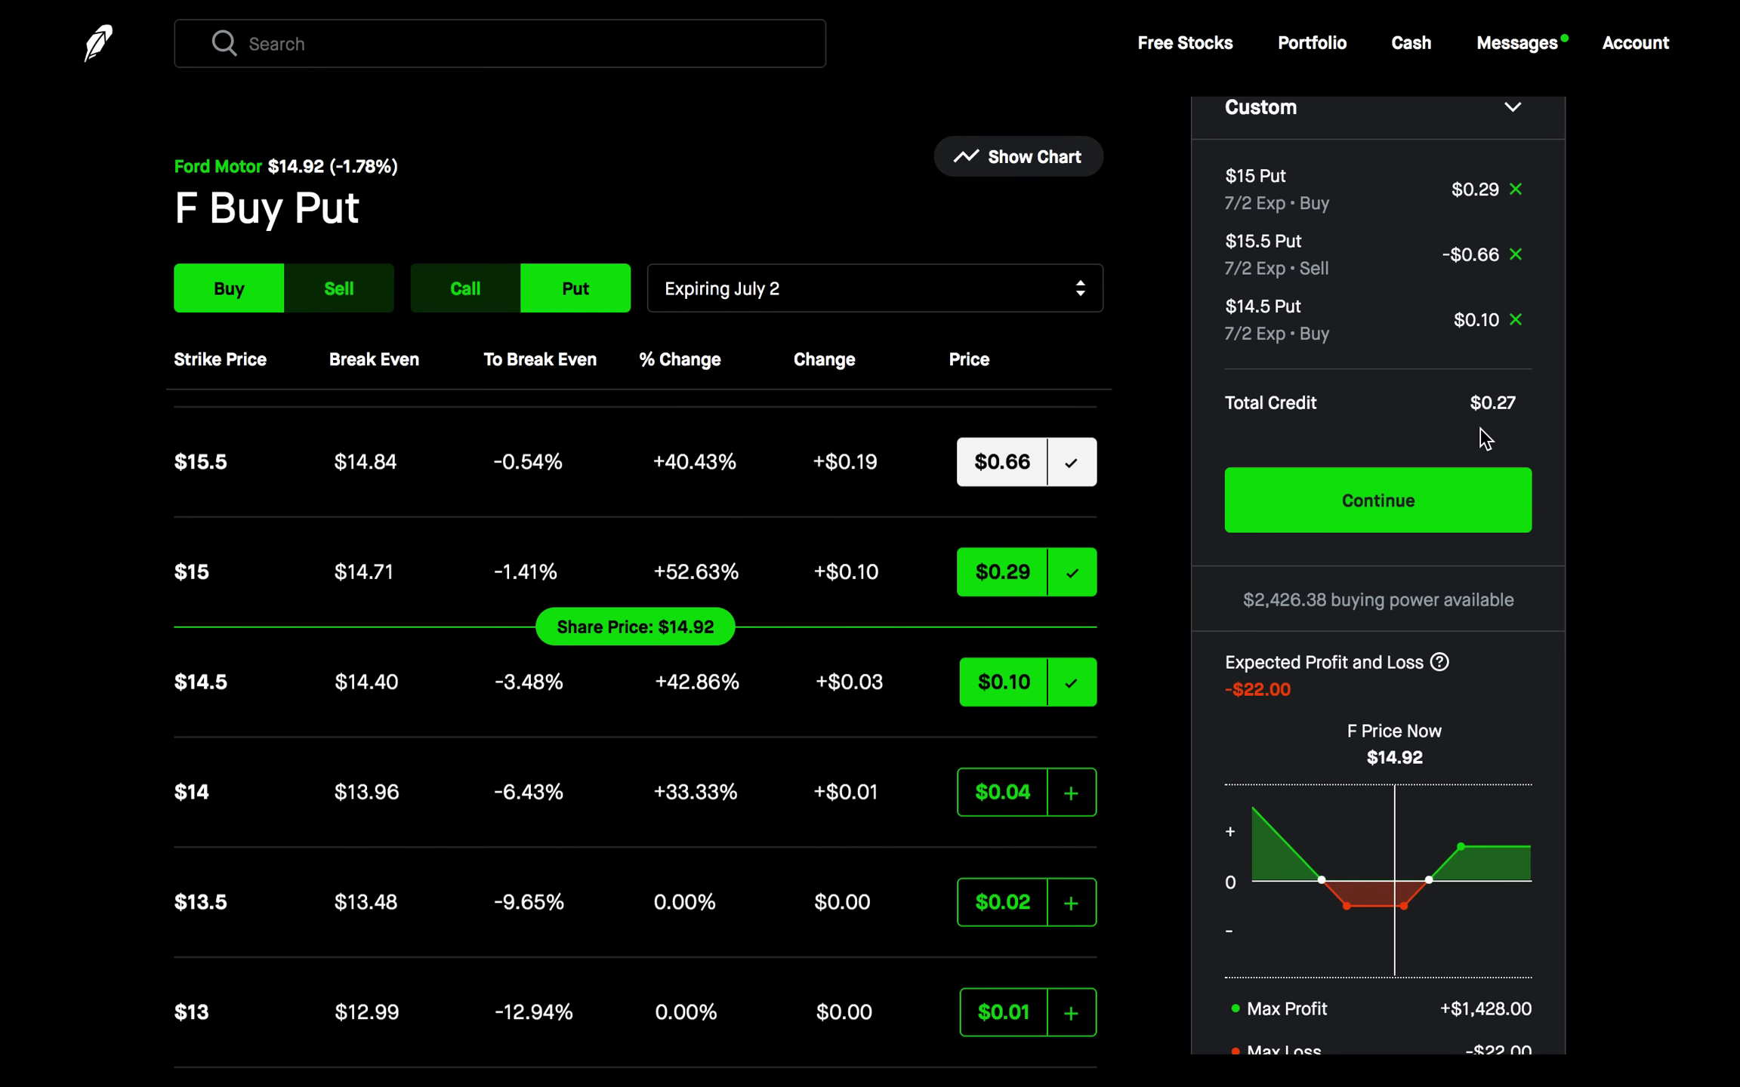
scroll(1480, 430, "down", 2)
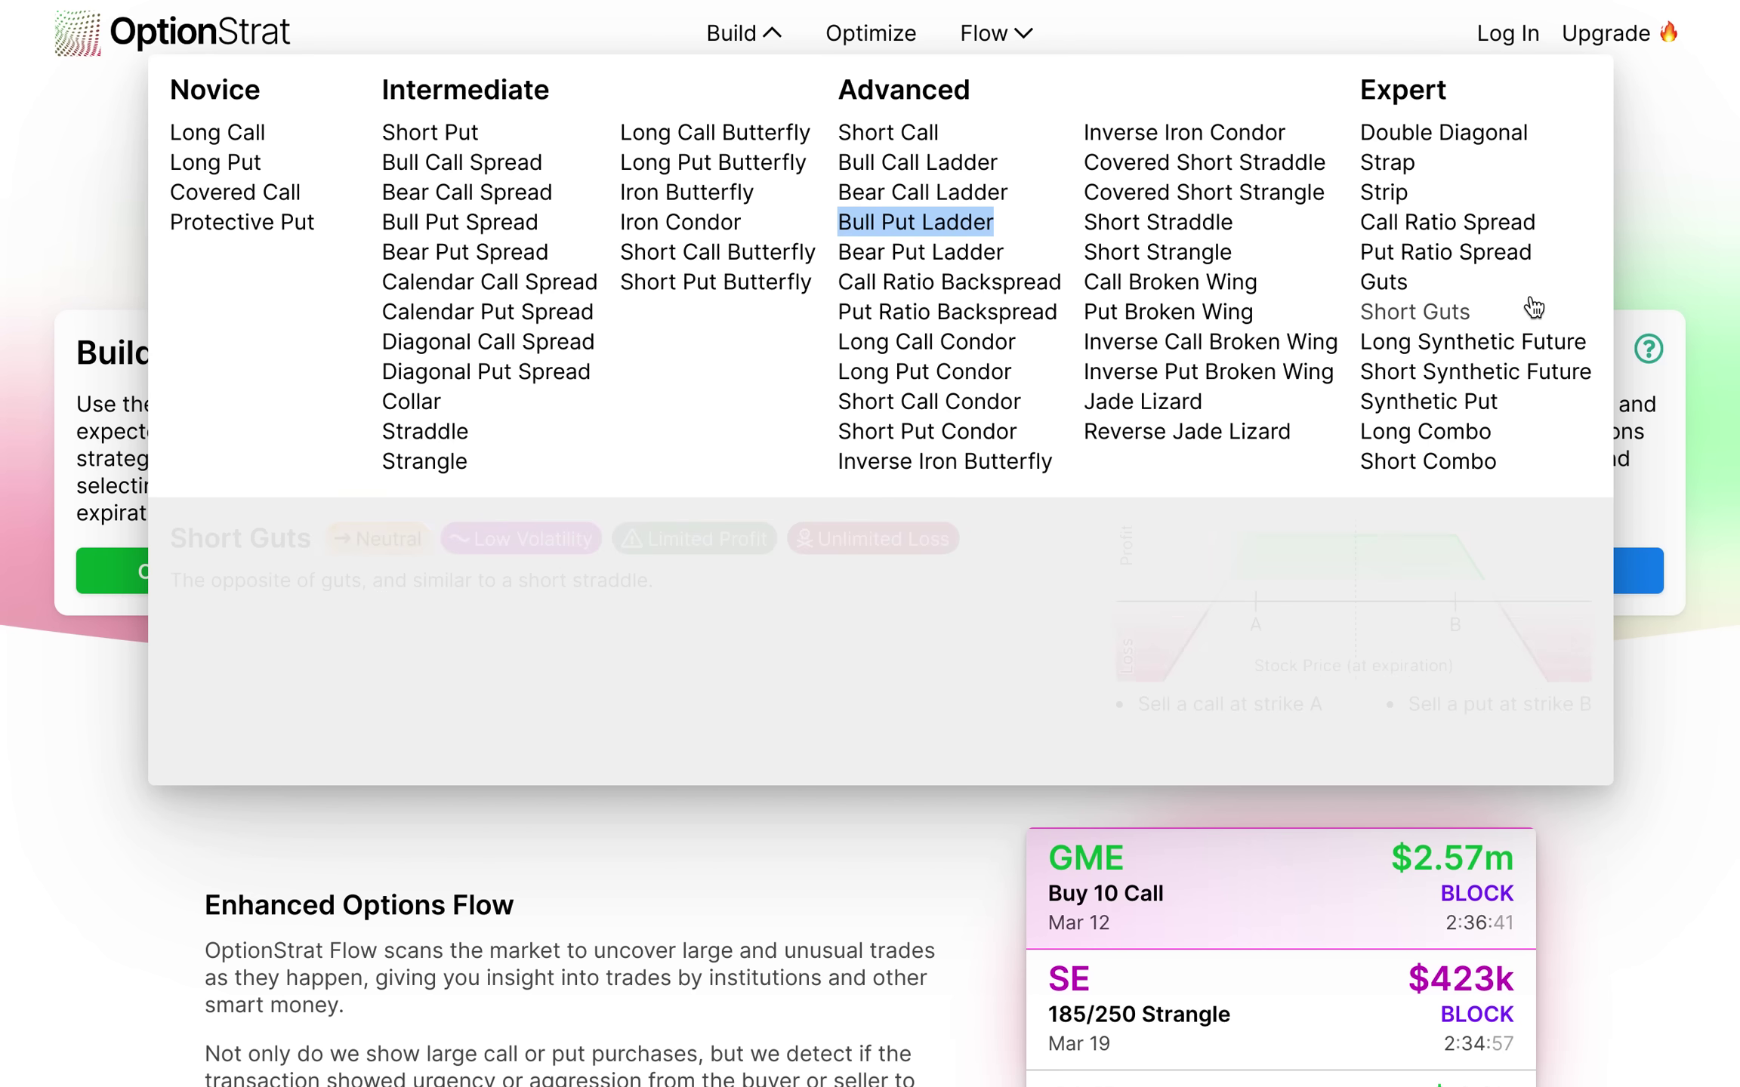
Step: Close and reopen the strategy catalogue to find Bull Put Ladder under Advanced
left_click(802, 949)
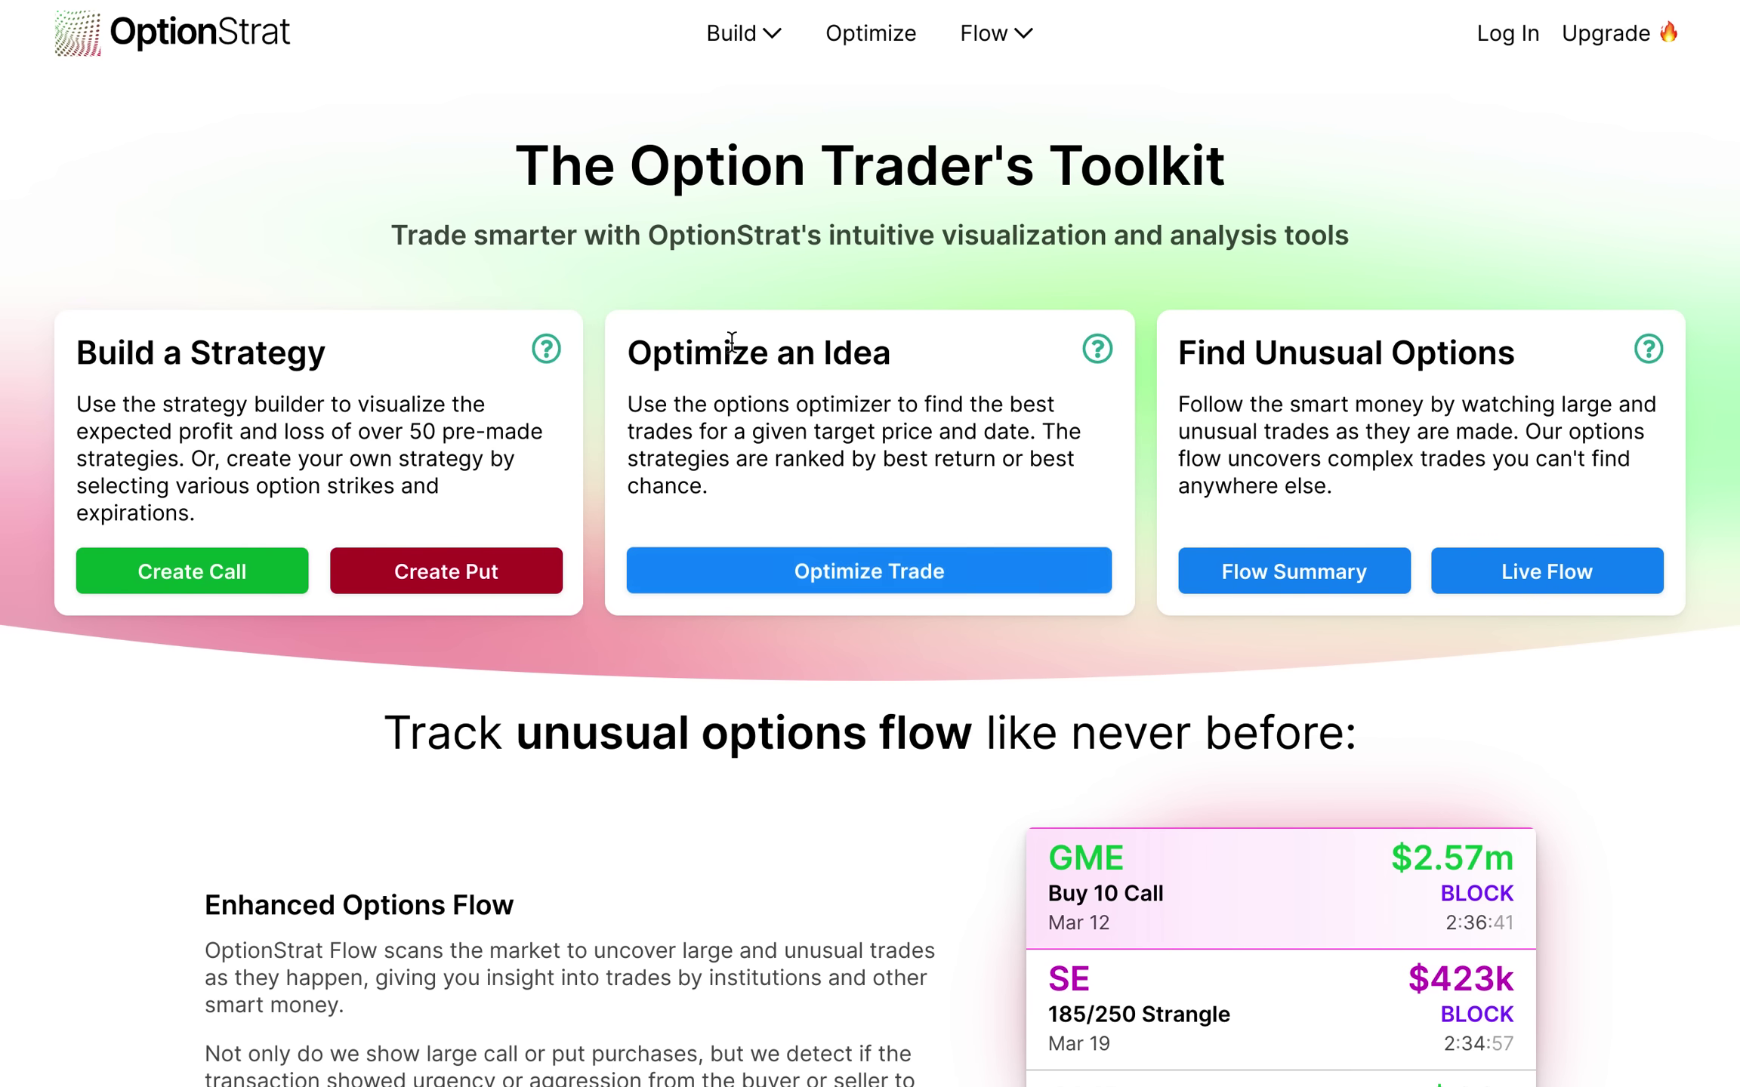
left_click(724, 36)
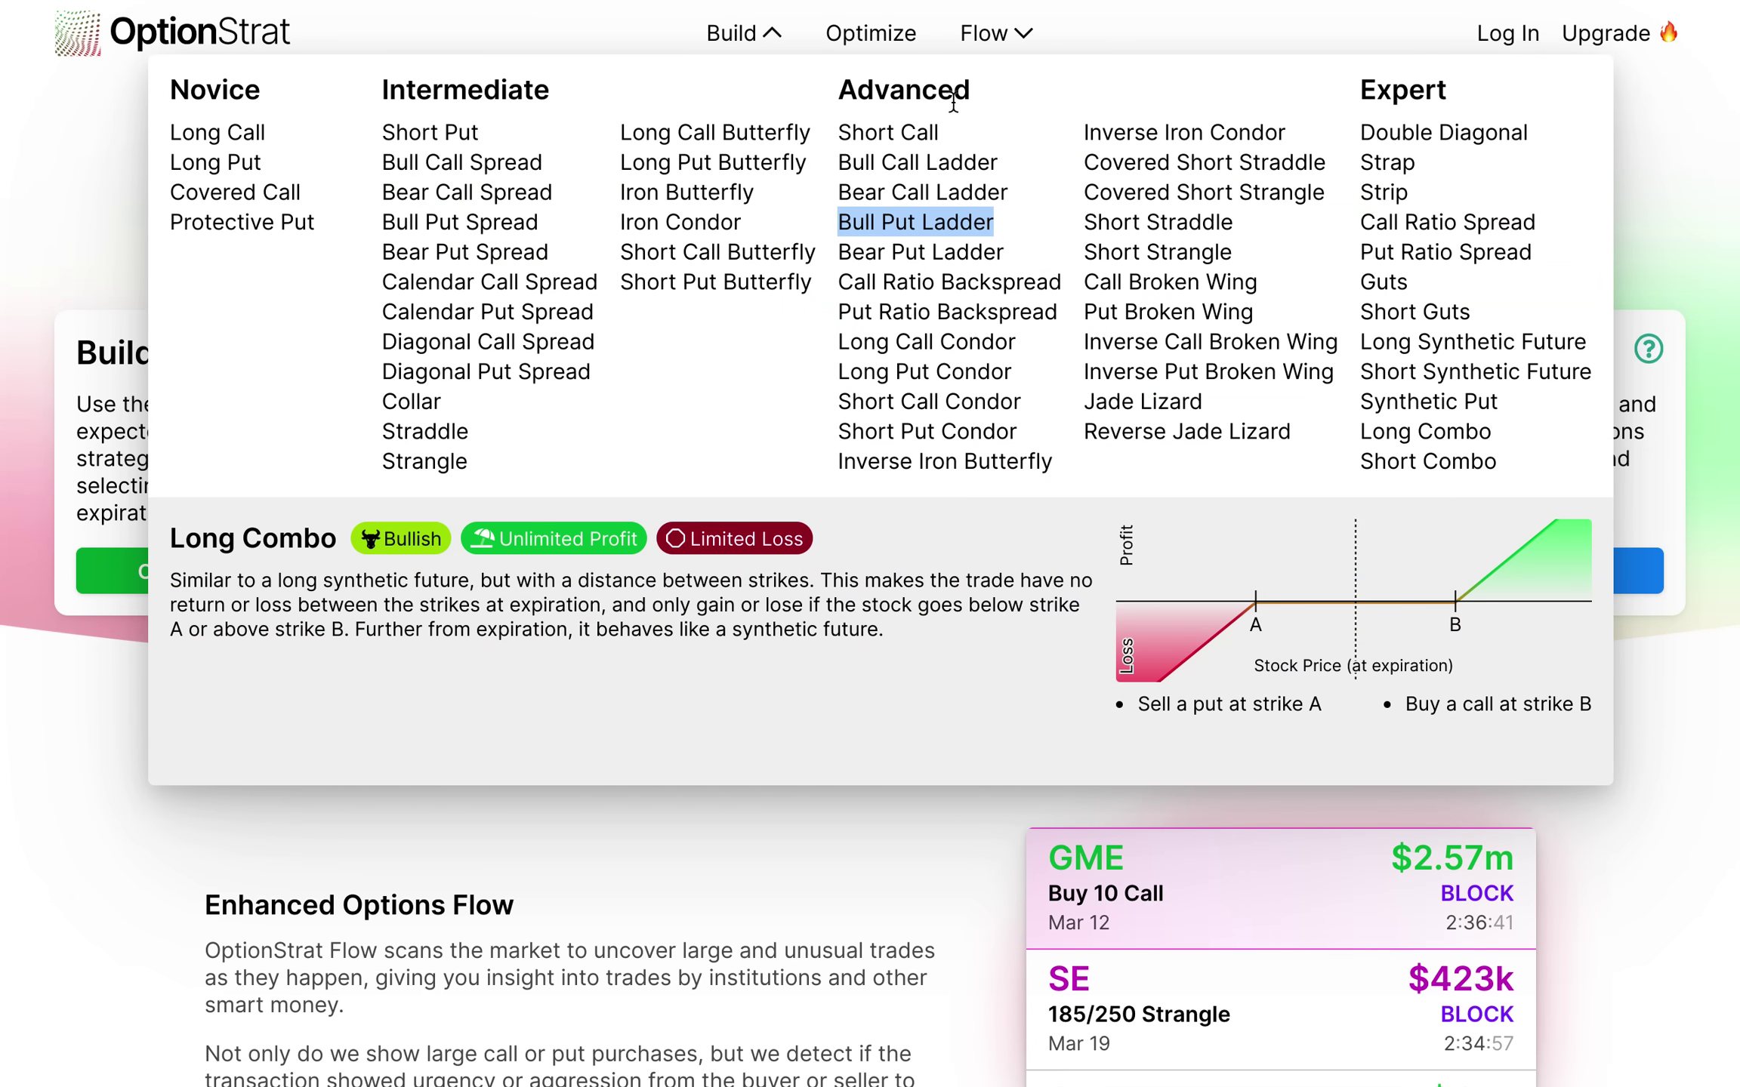
Step: Load a Bull Put Ladder on Ford Motor (F) expiring July 2 instead of CCL
left_click(942, 225)
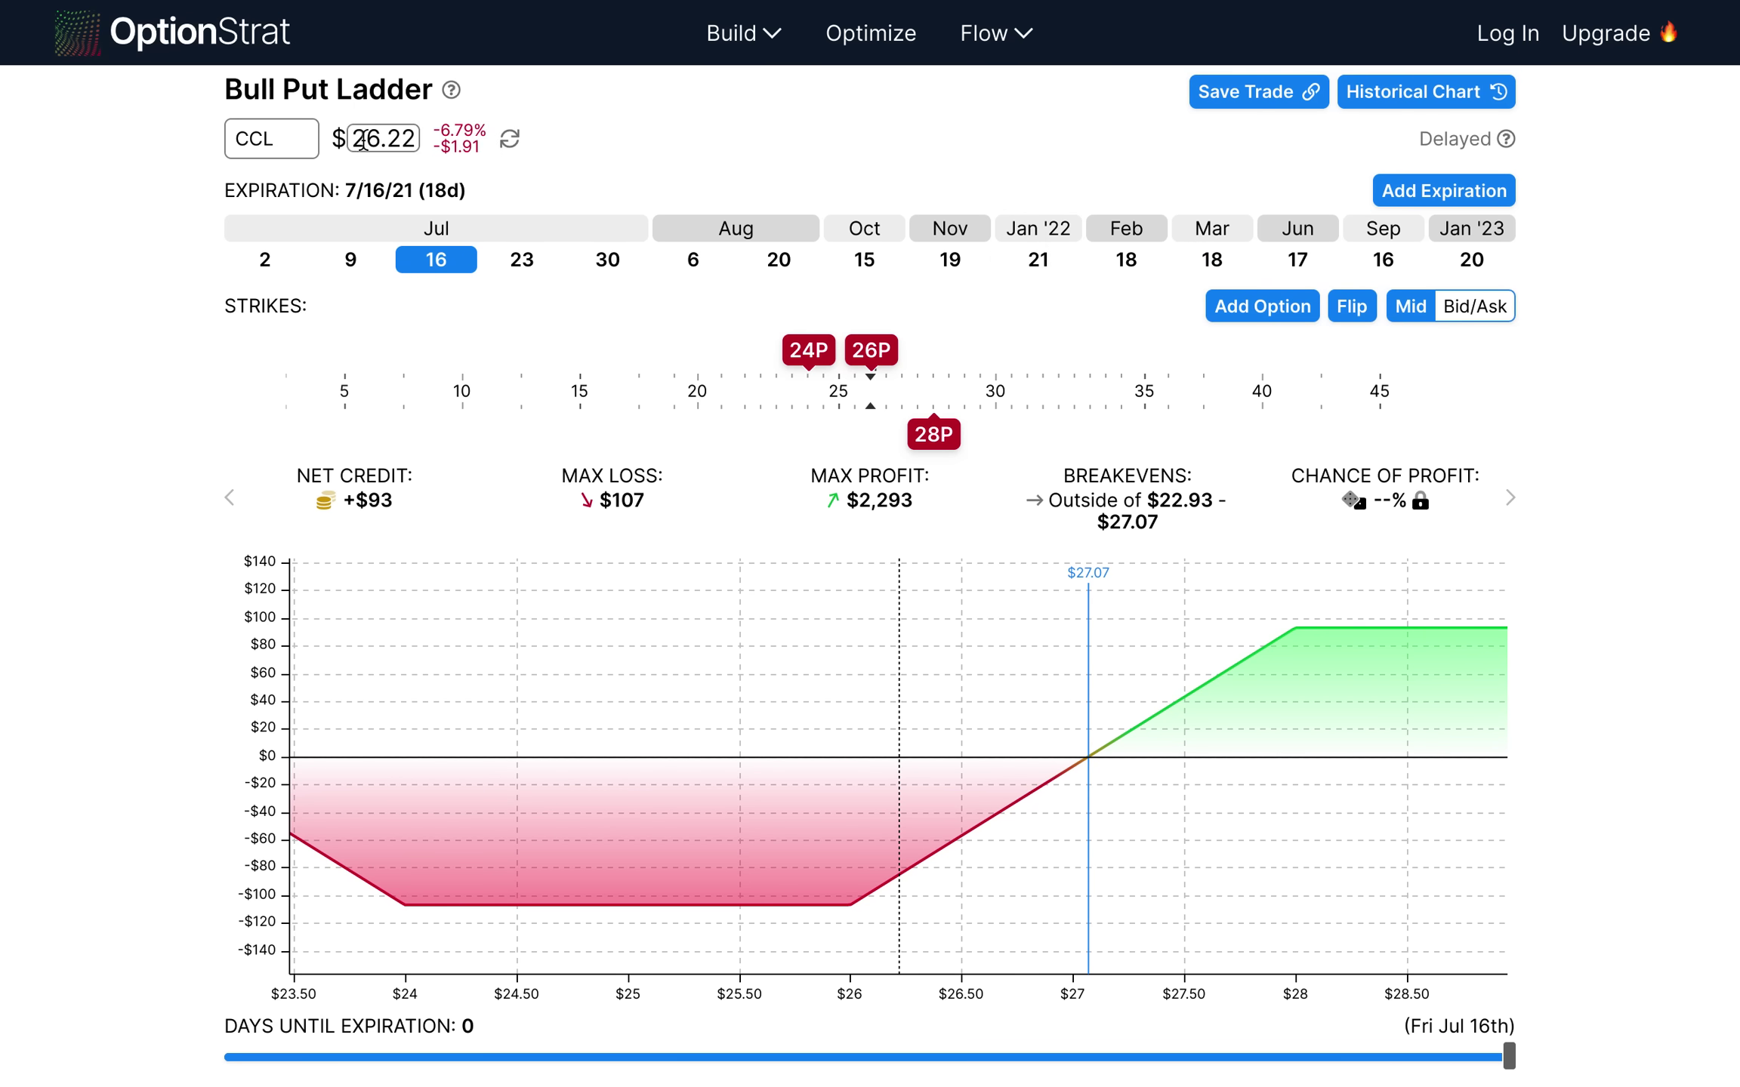
left_click_drag(296, 140, 225, 139)
type("F")
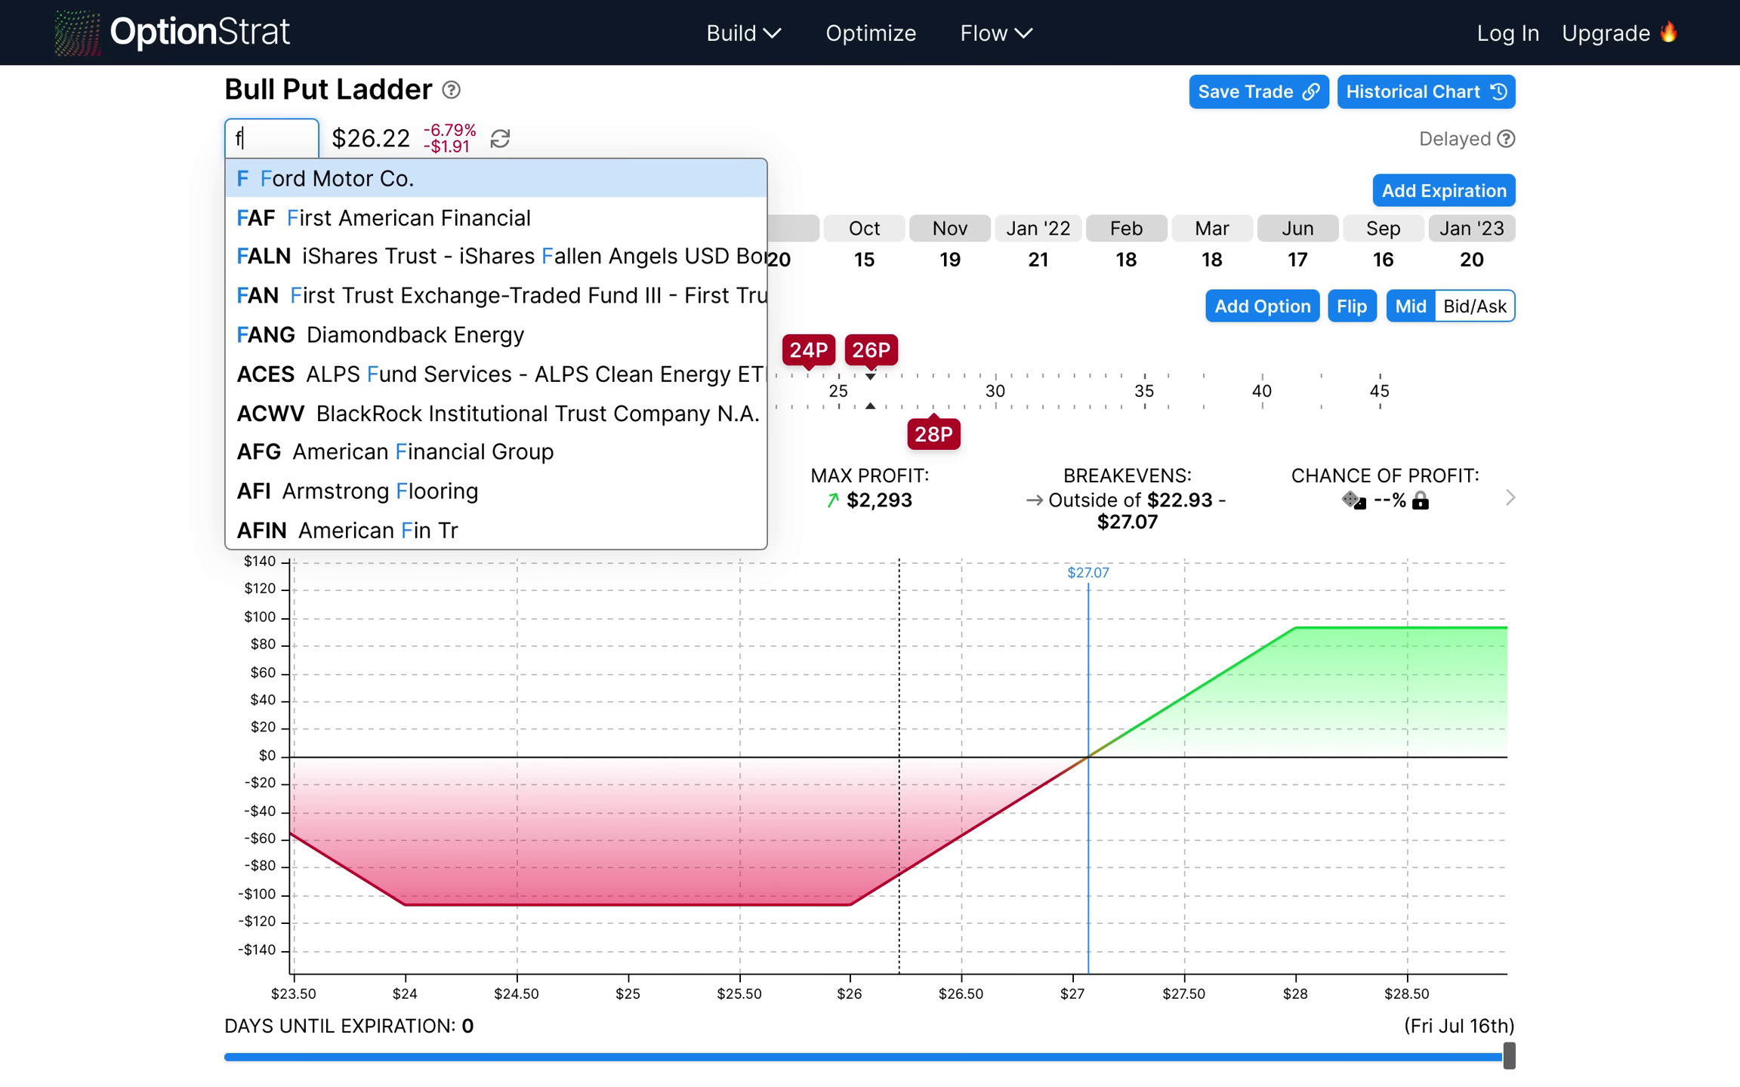
left_click(333, 174)
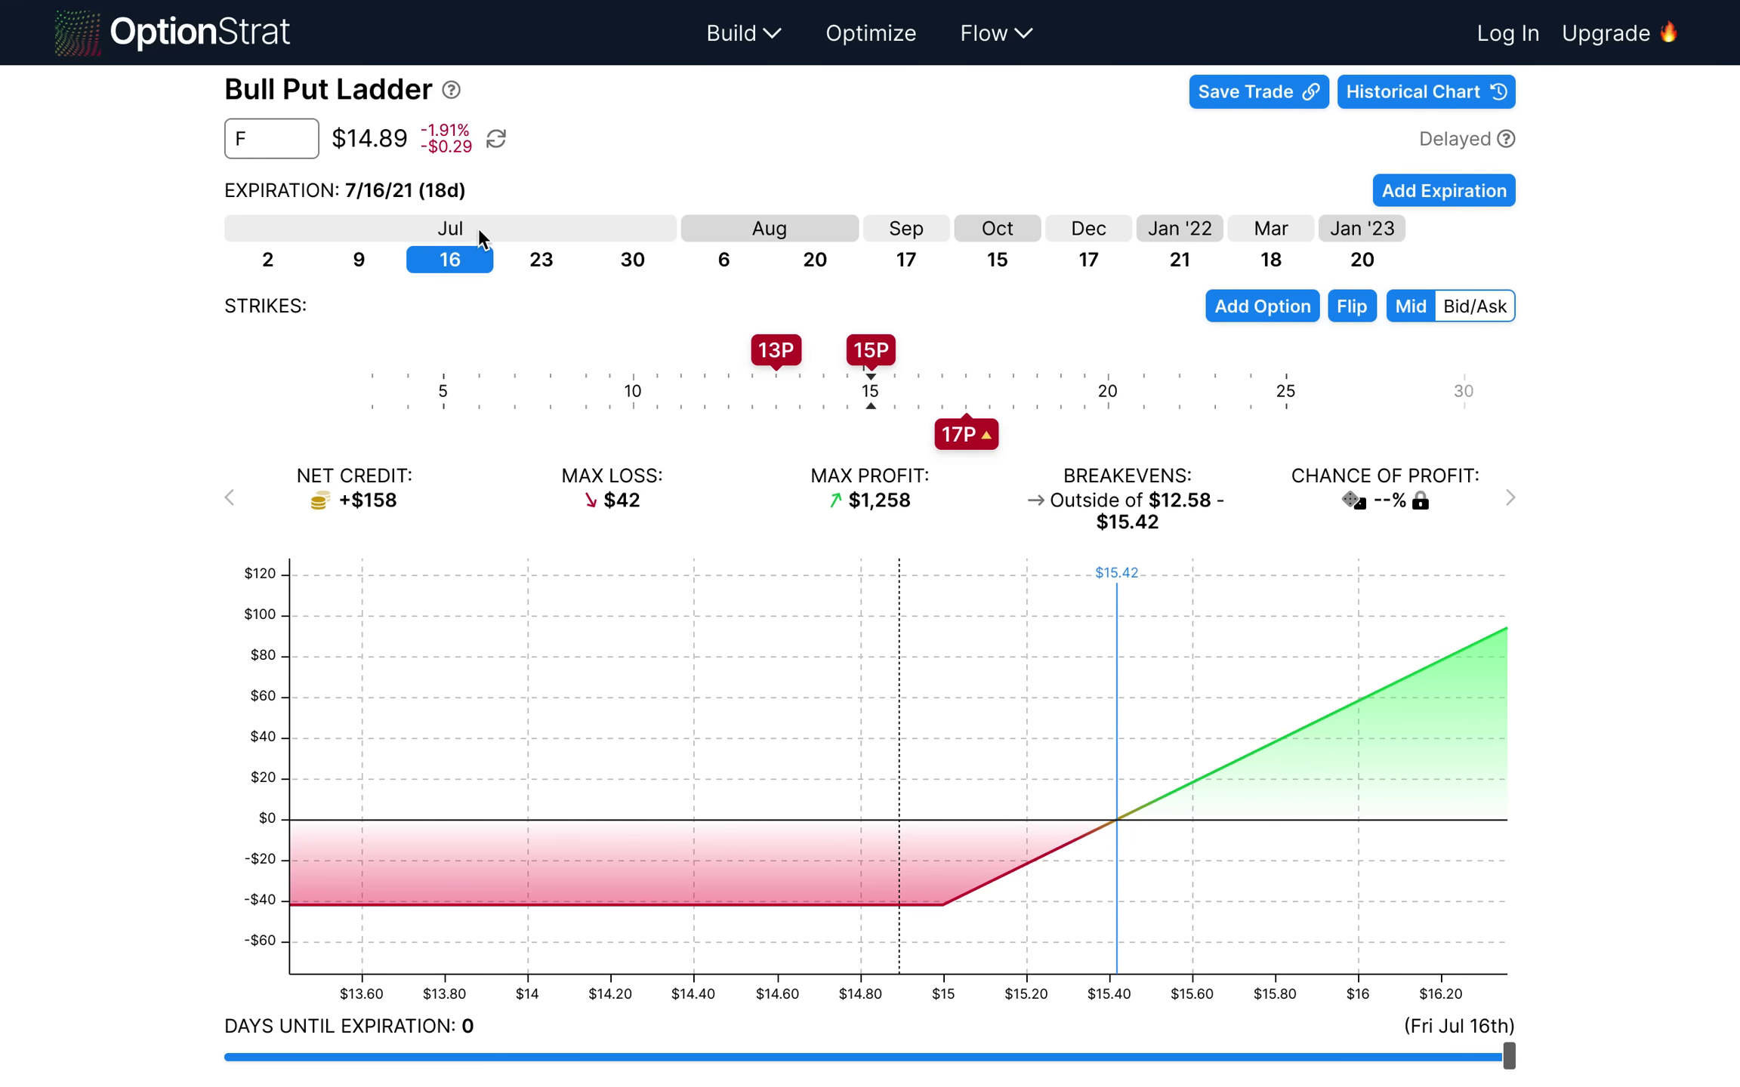
left_click(268, 264)
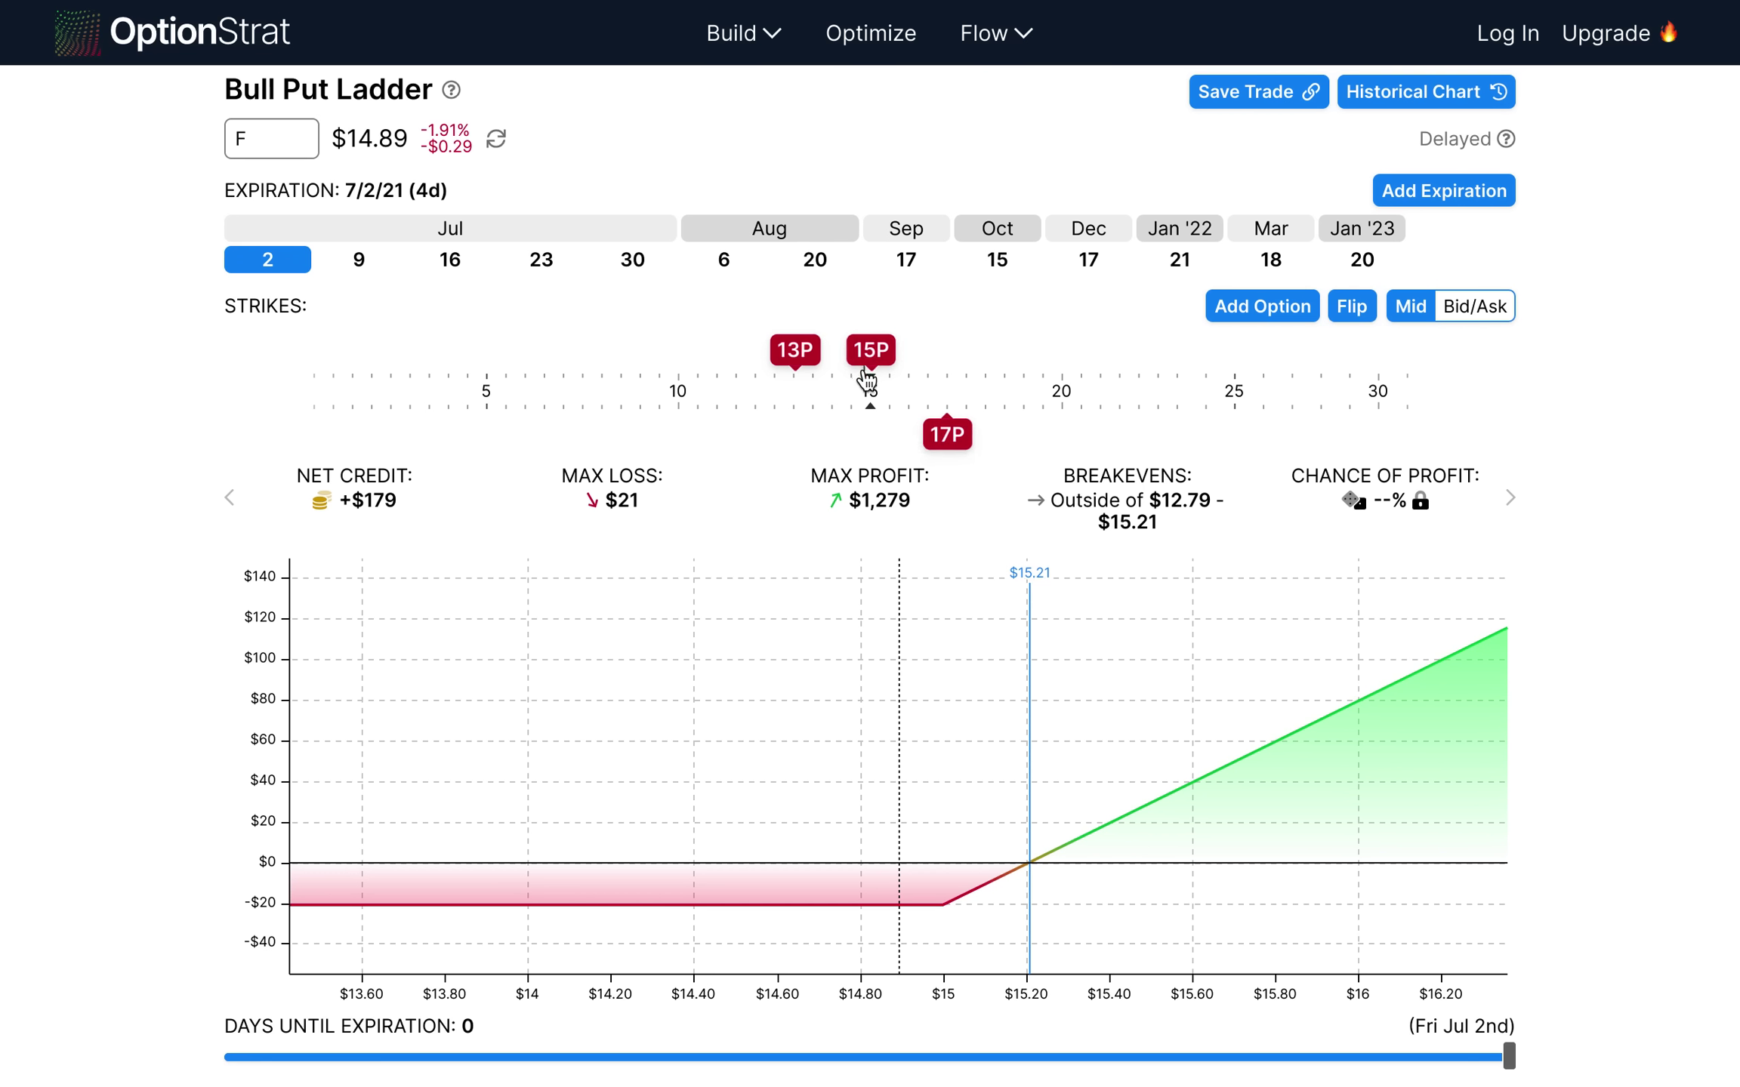
Step: Move the 17 put to 16 and raise the lowest put from 13 to 14.50
left_click_drag(947, 436, 891, 447)
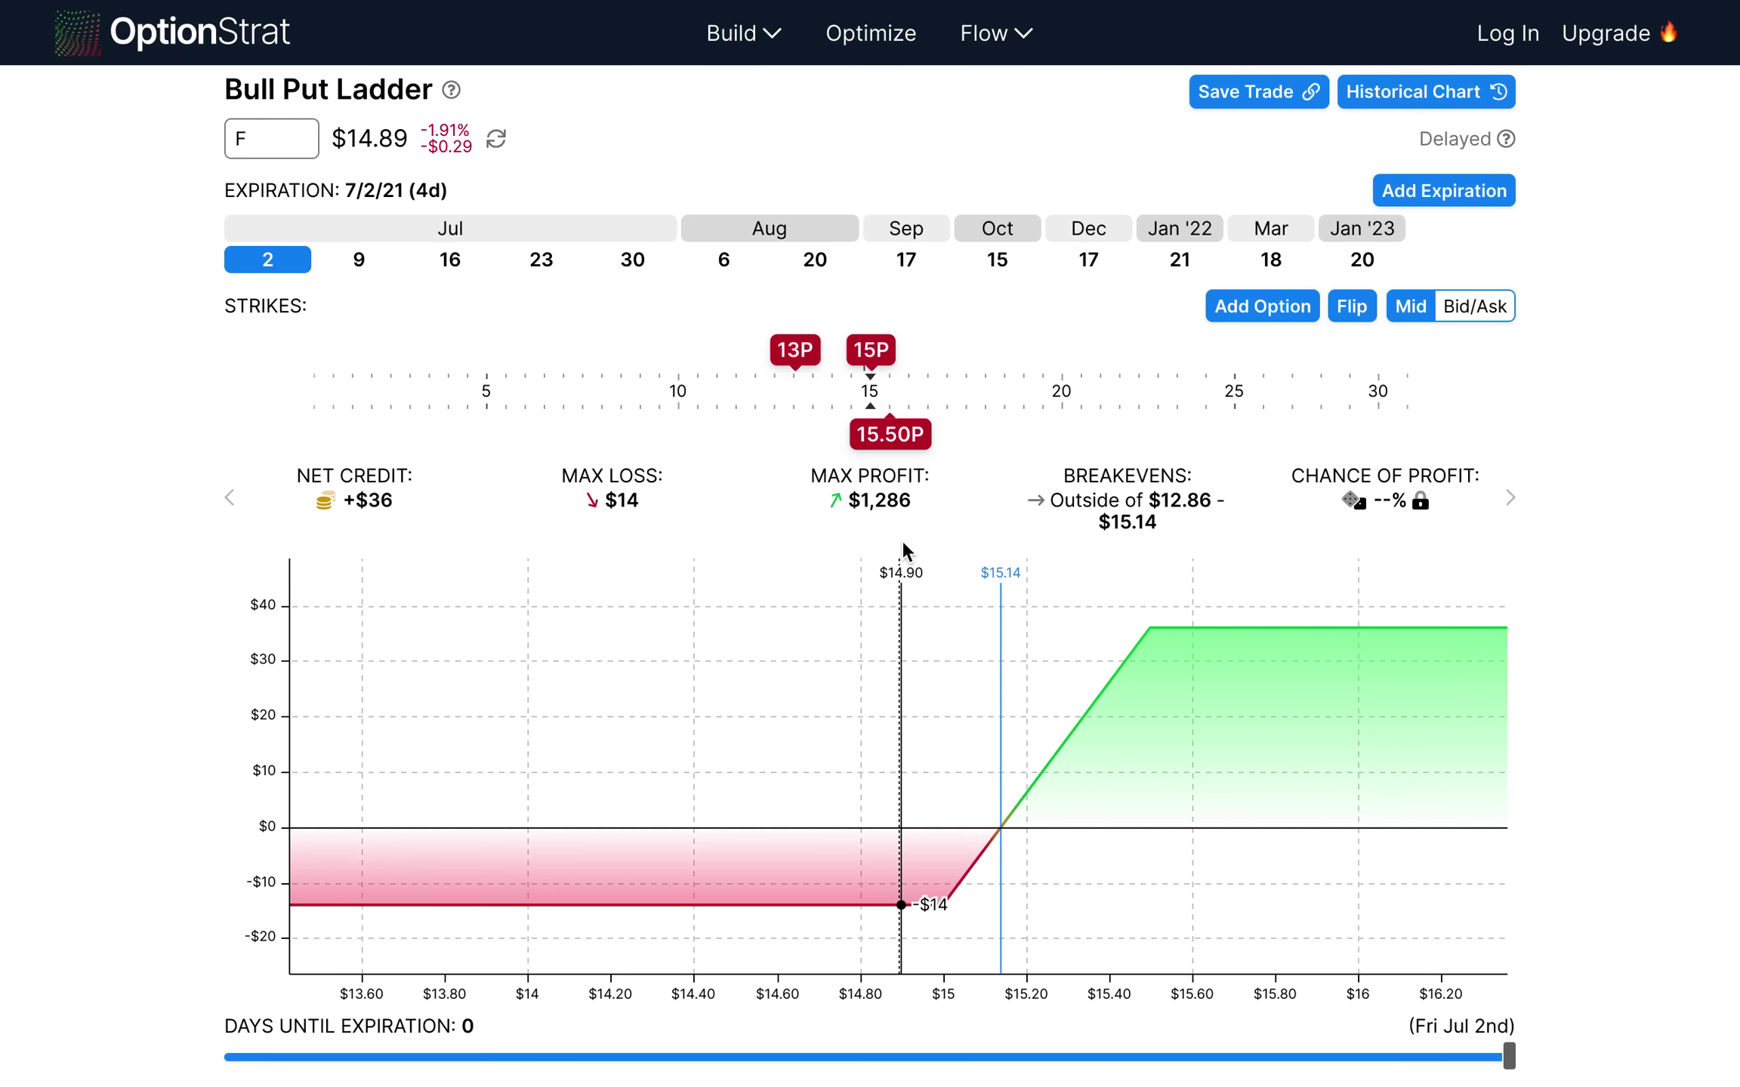
left_click_drag(795, 351, 850, 365)
left_click(850, 365)
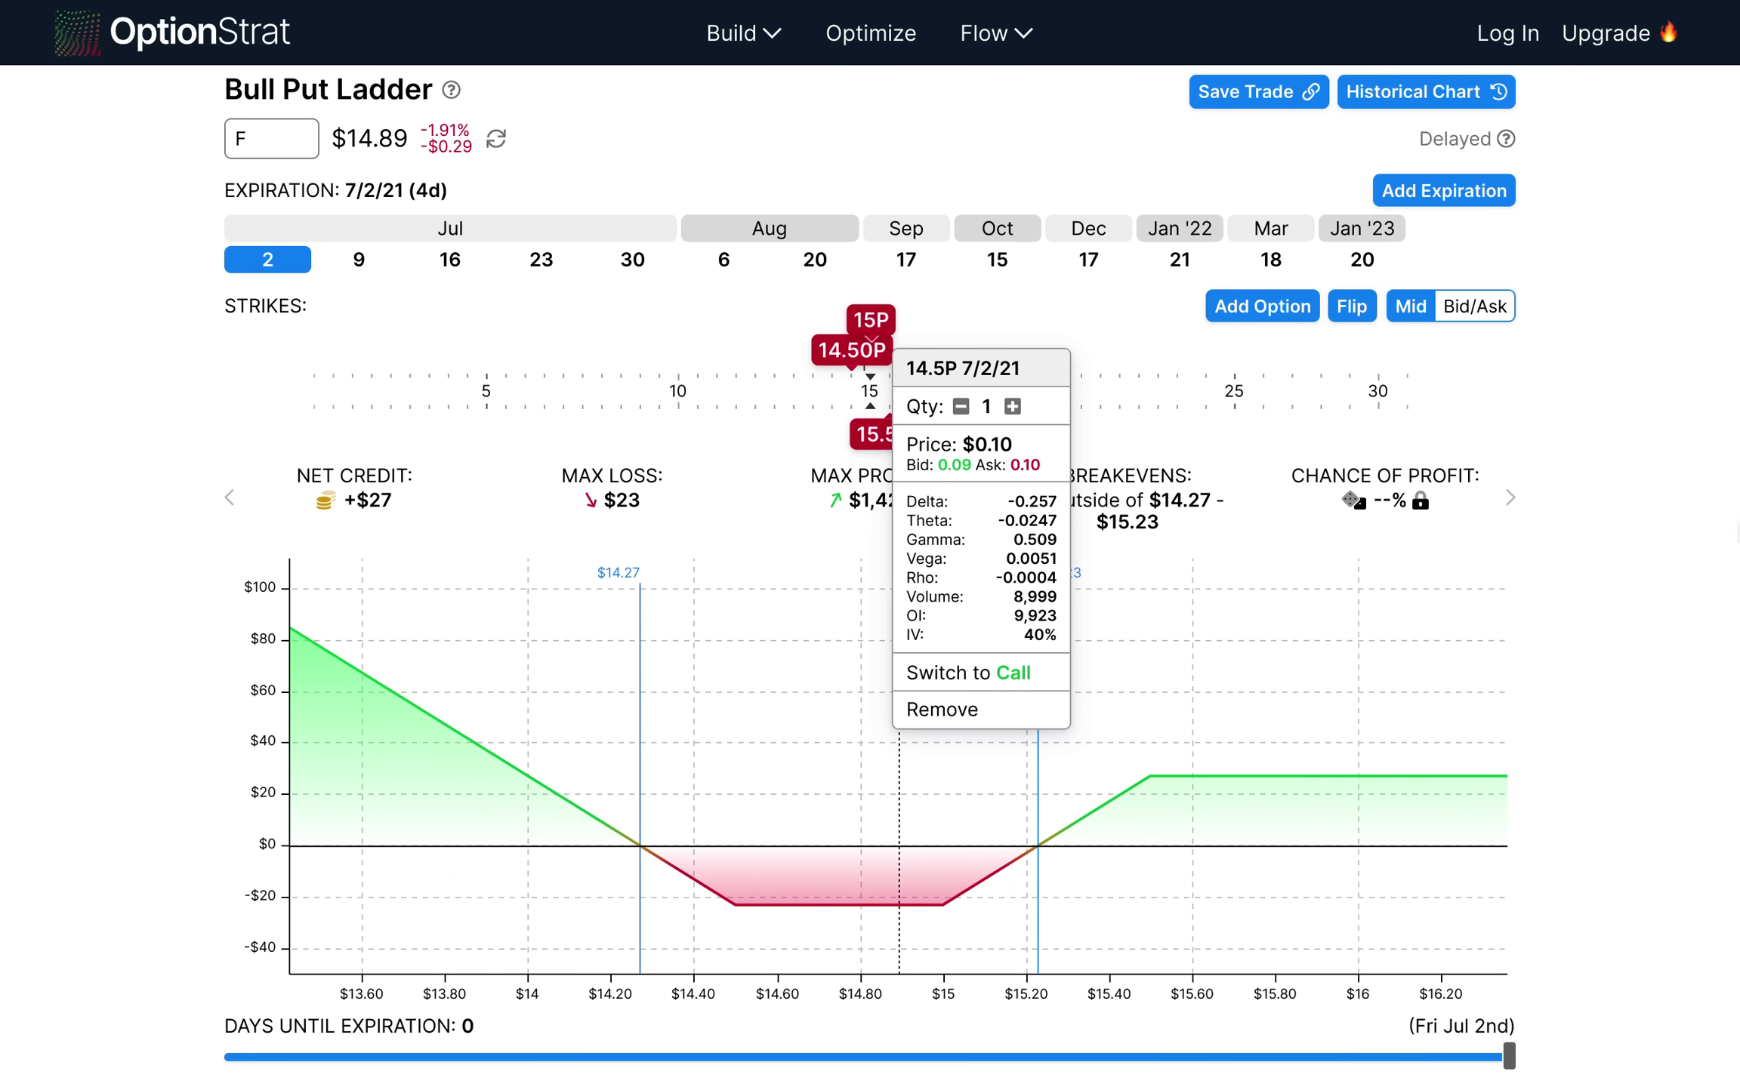
left_click(1702, 527)
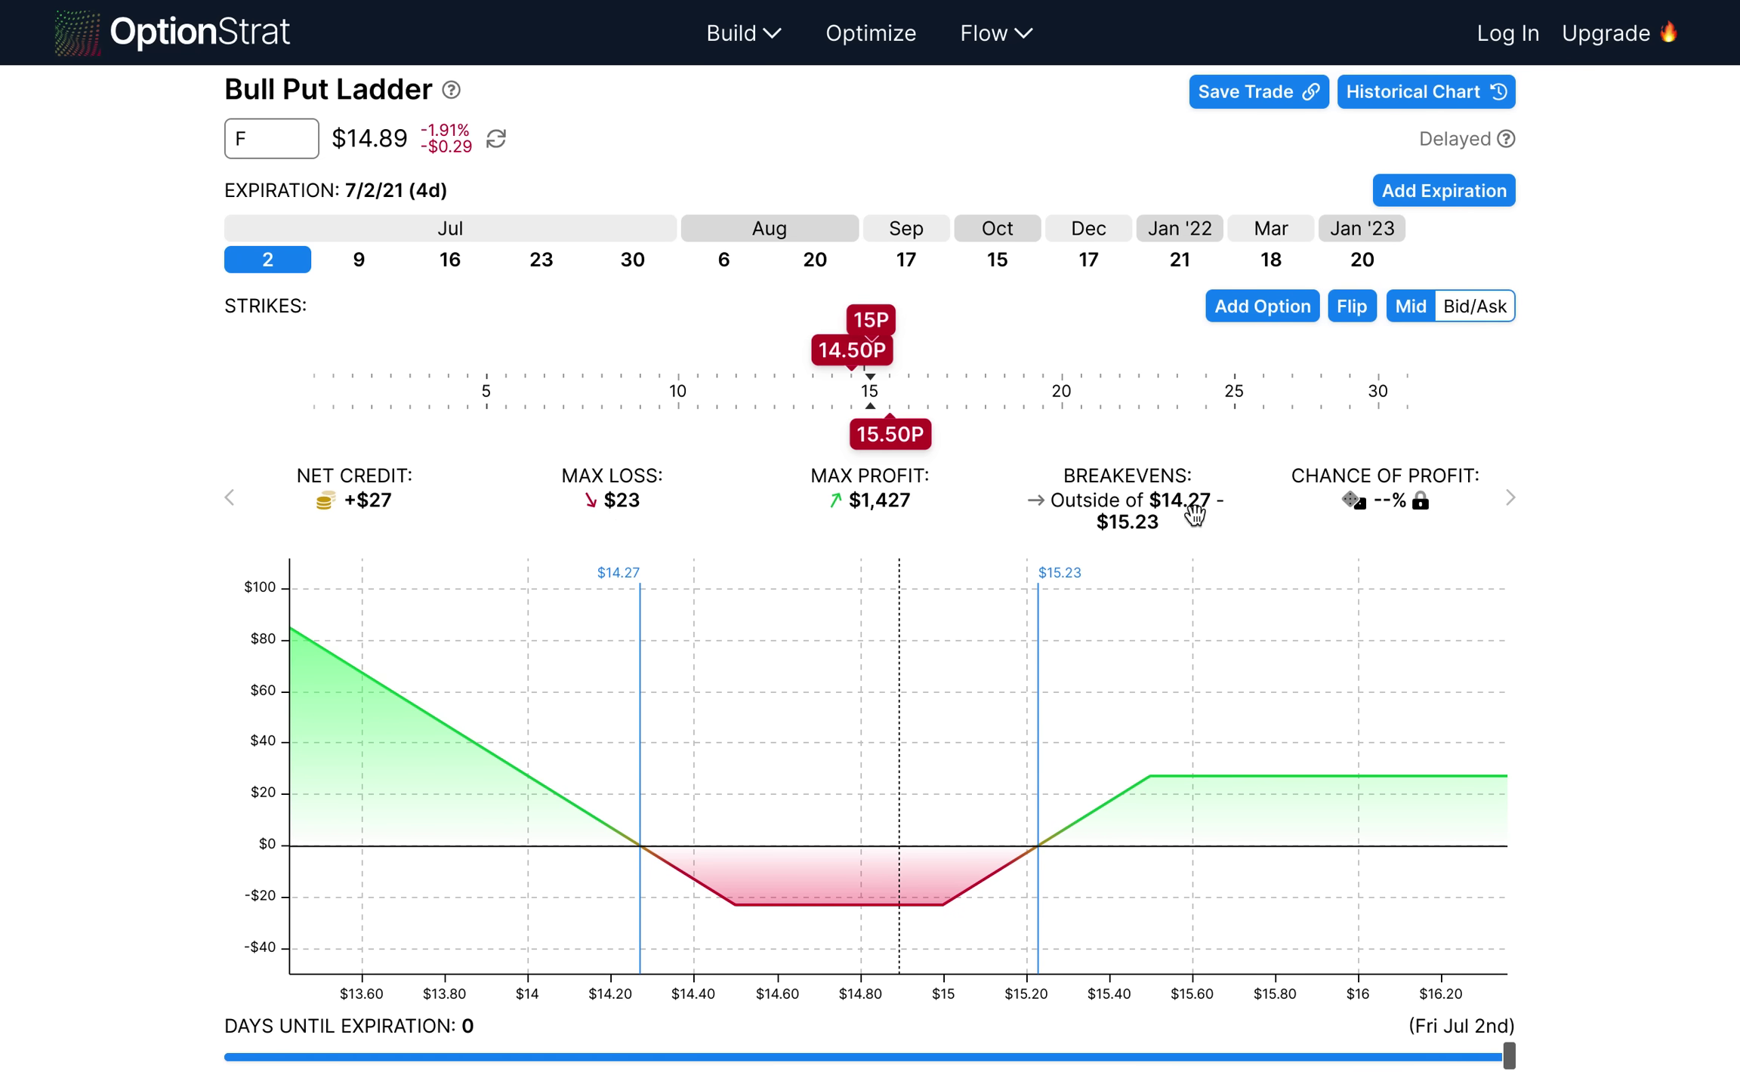
scroll(1637, 633, "down", 1)
Step: Show the P/L as a table with a ±13% chart range, $12.90 to $16.90
scroll(1636, 628, "down", 2)
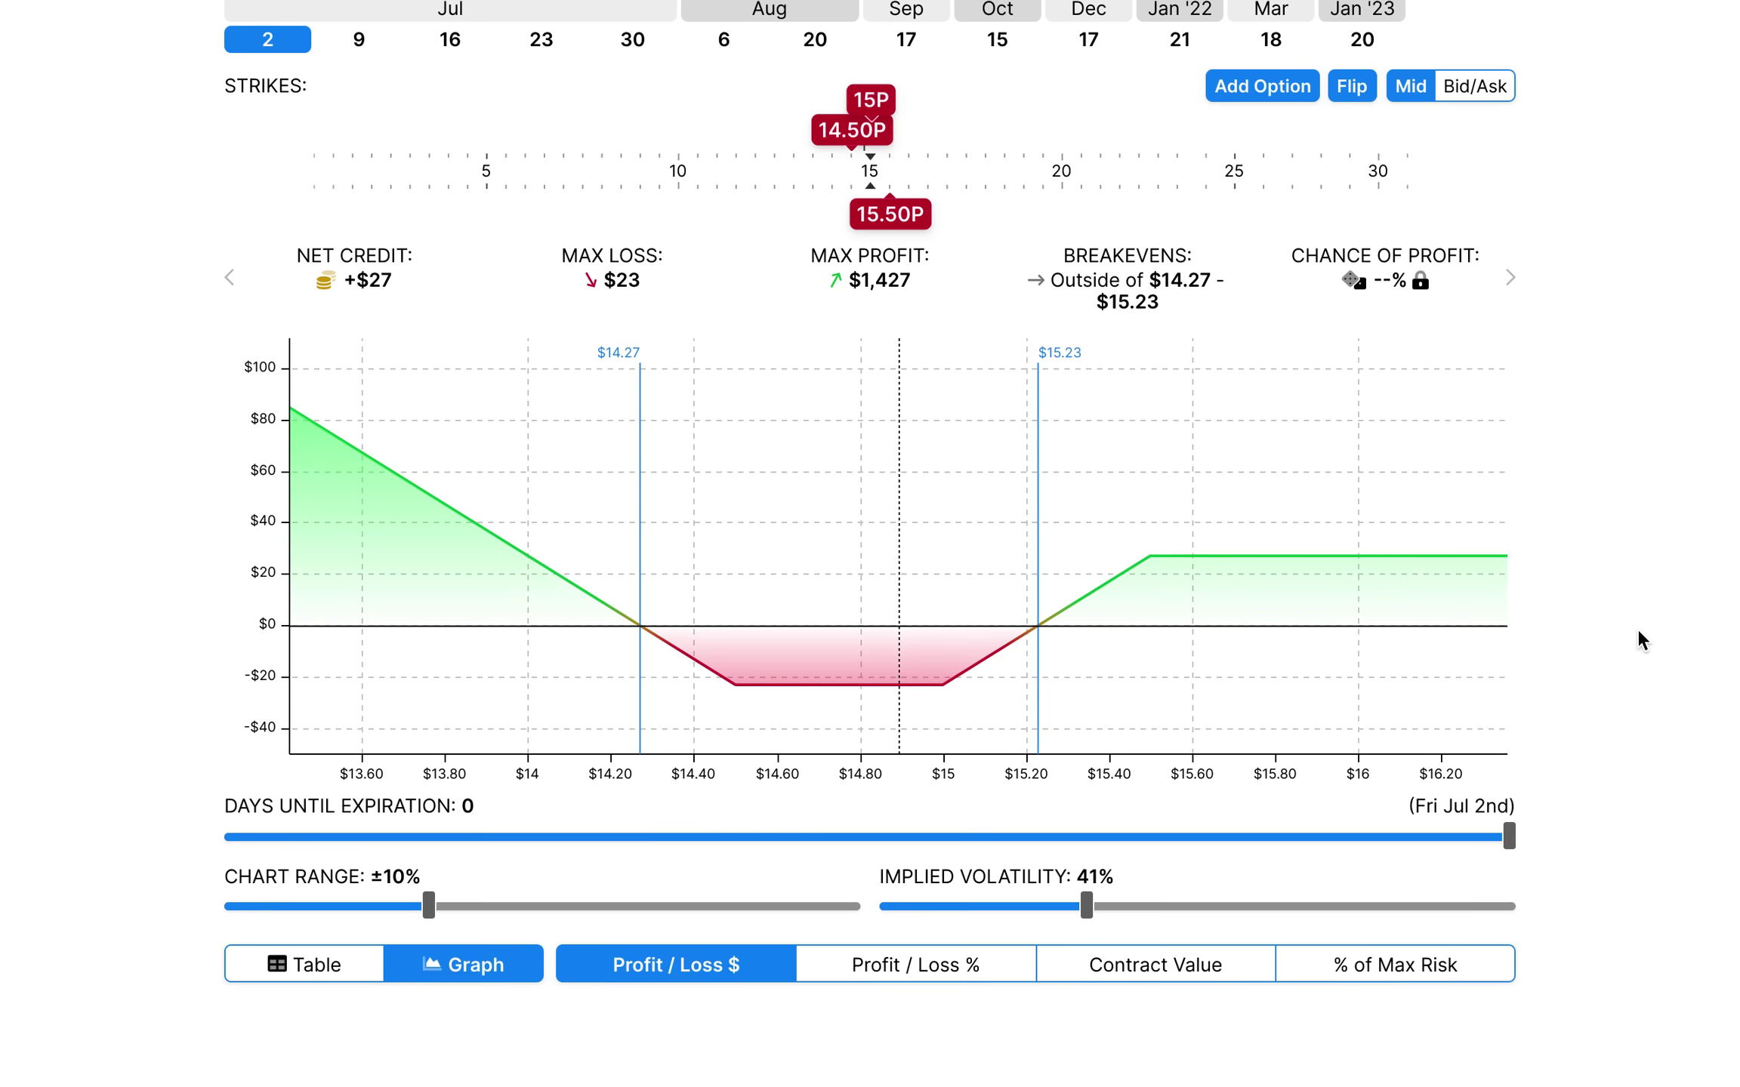
left_click(277, 944)
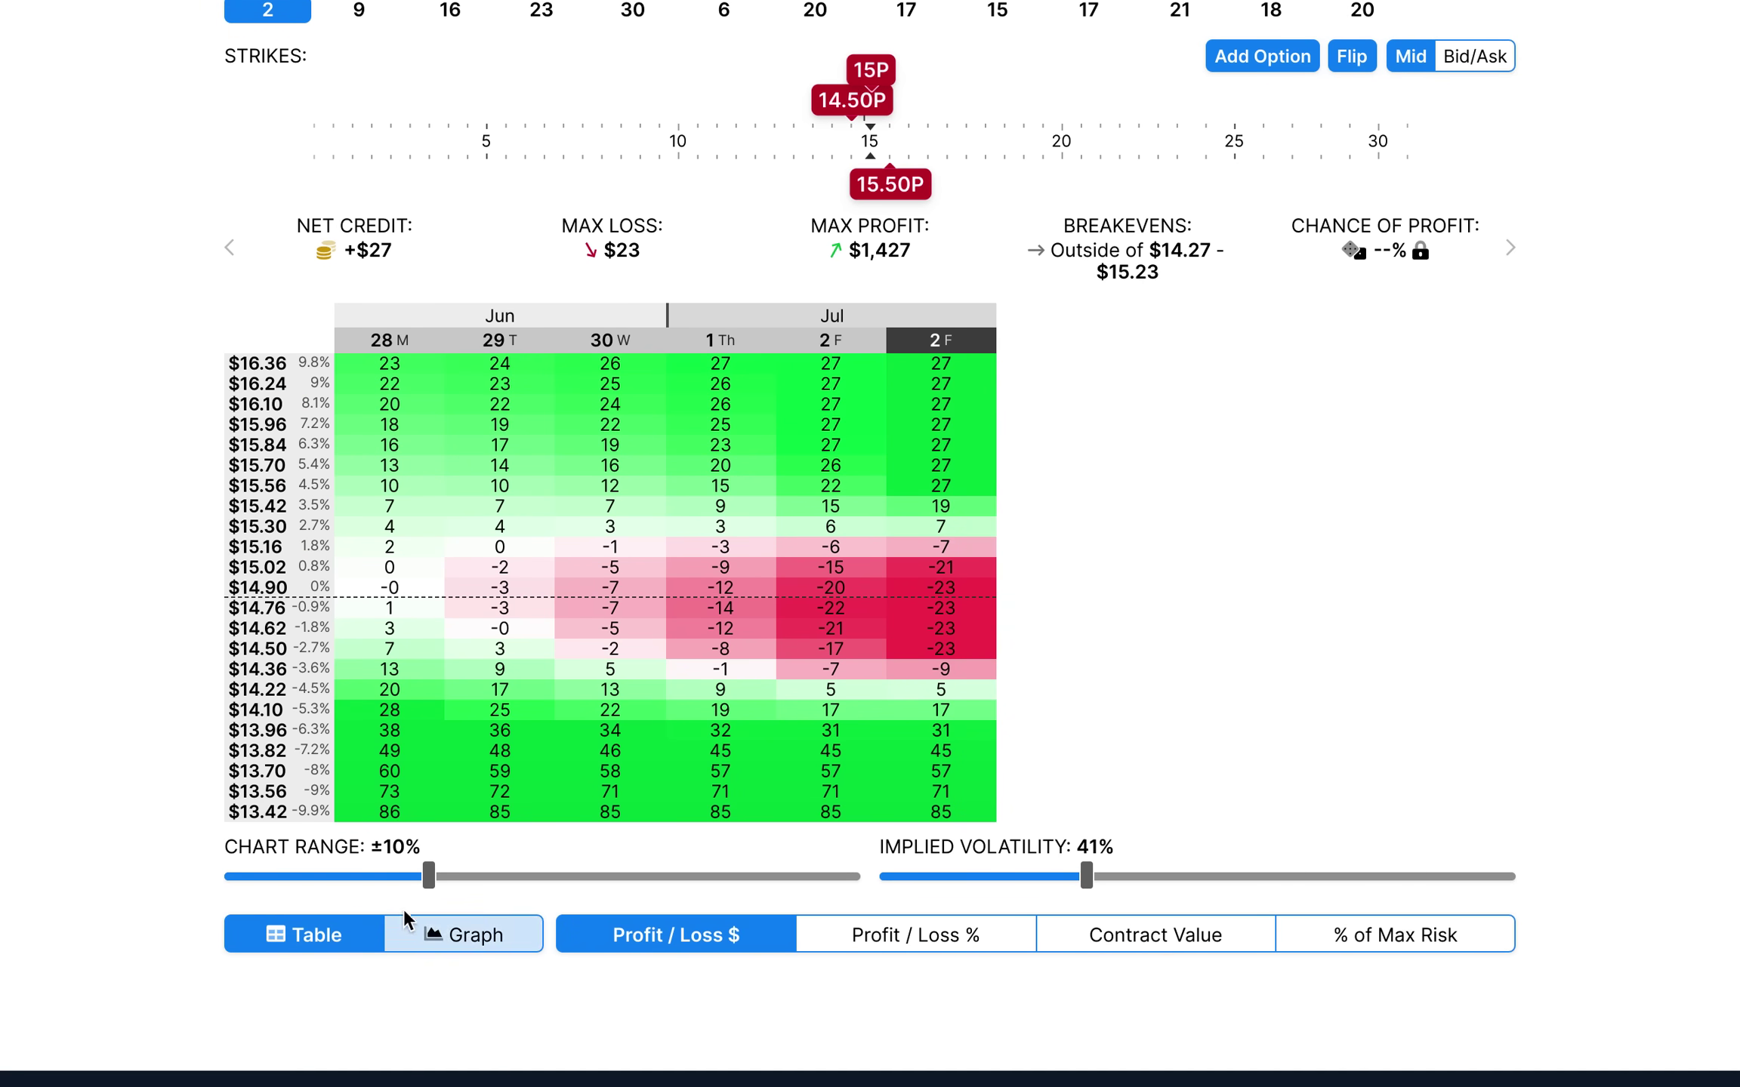
left_click_drag(436, 884, 590, 883)
left_click_drag(721, 885, 502, 863)
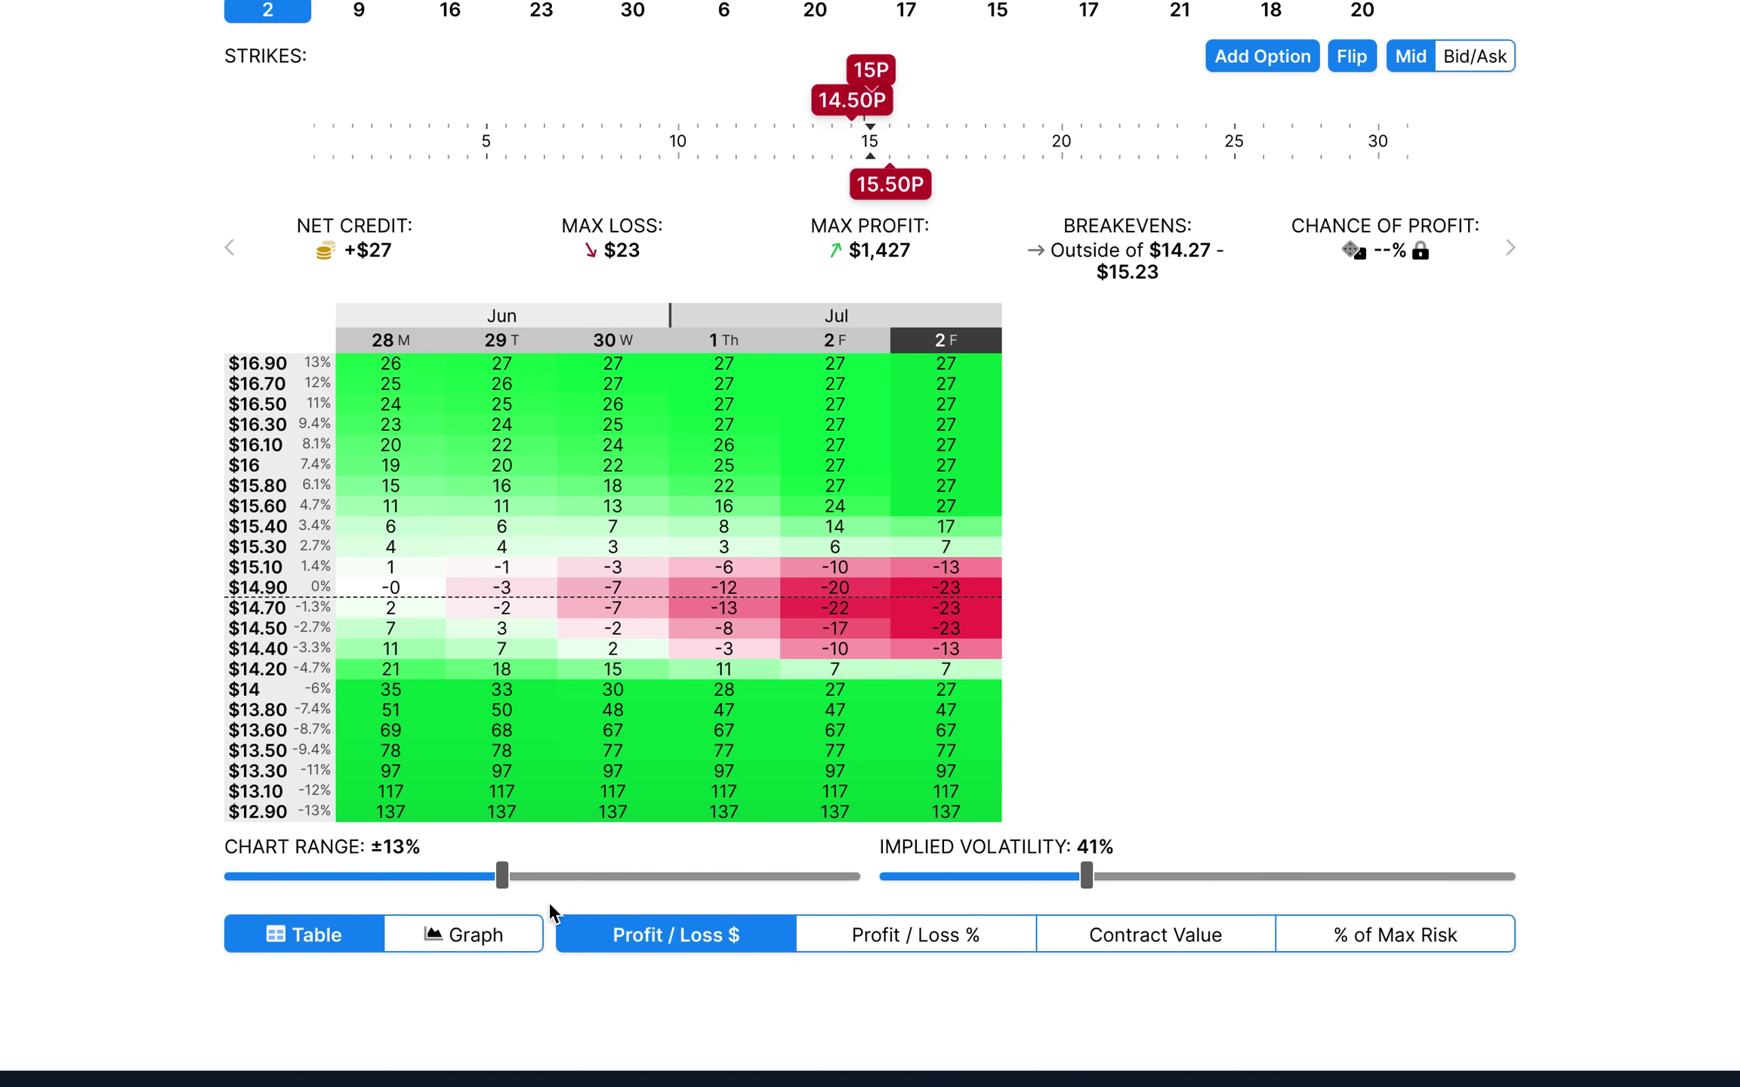
Step: Show the P/L graph again with a ±23% chart range, after trying ±29%
left_click(461, 944)
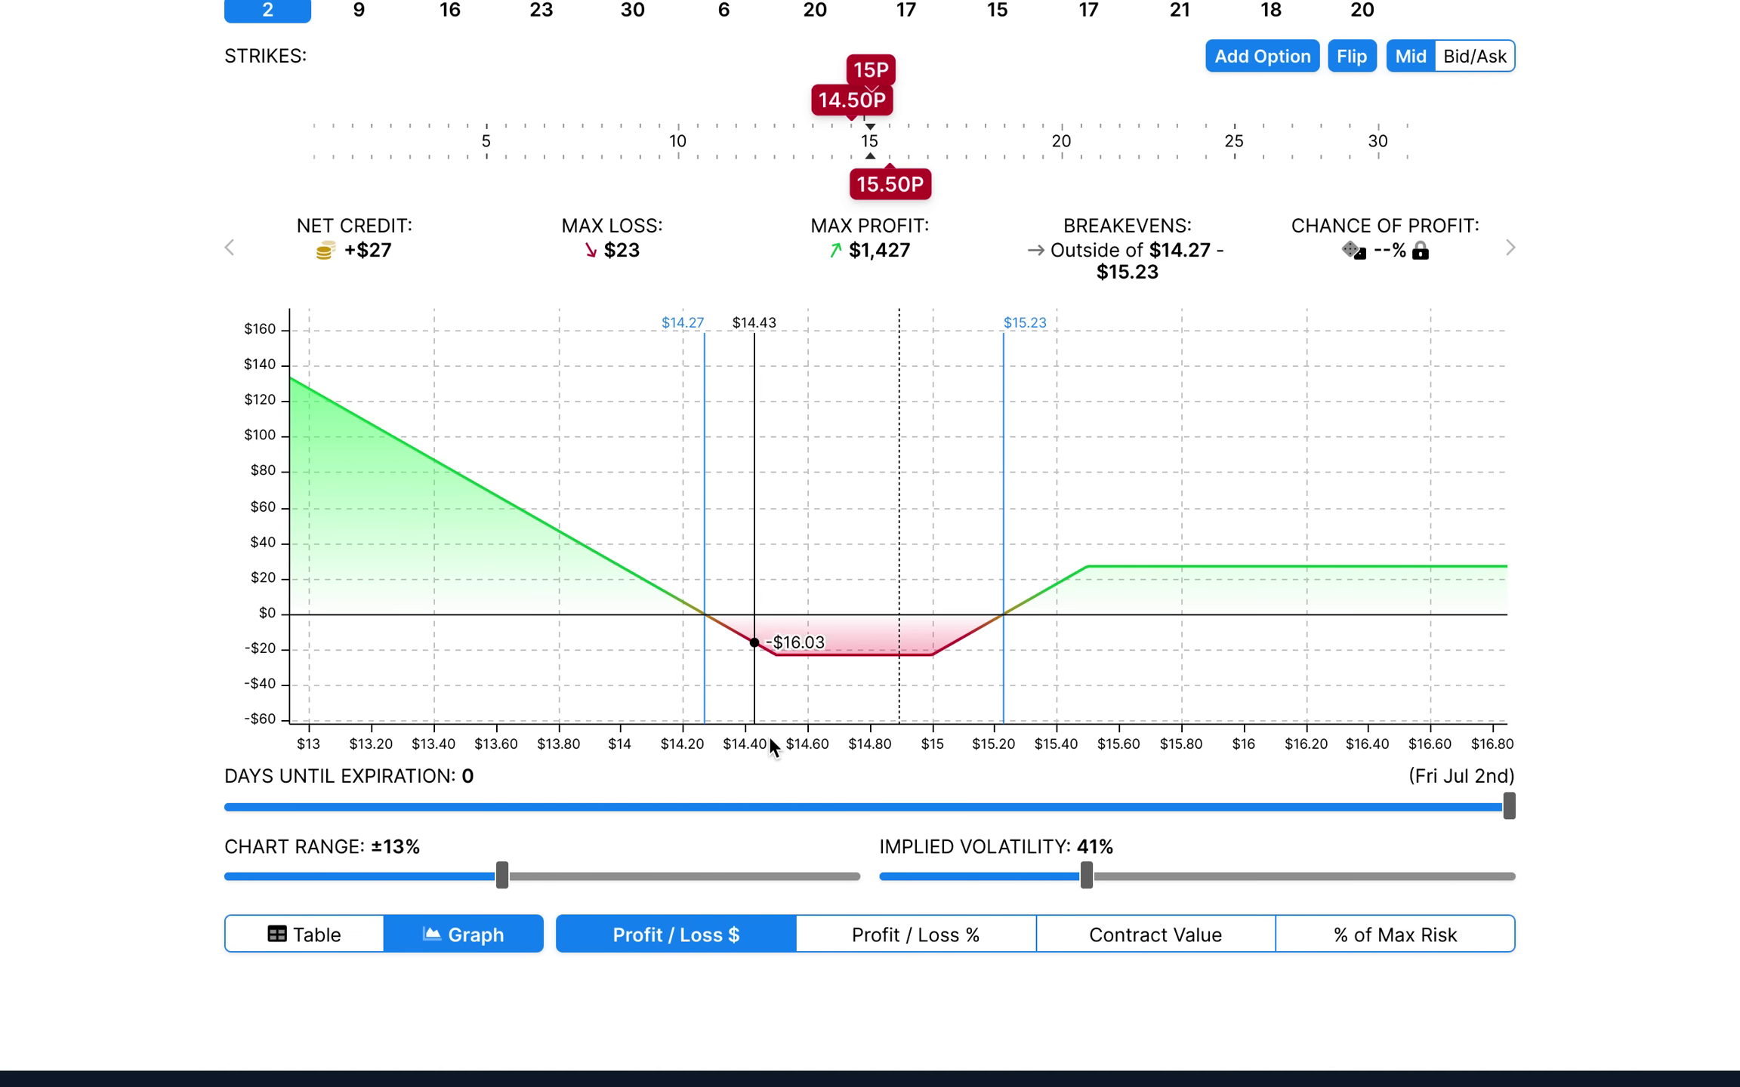
left_click_drag(504, 877, 879, 865)
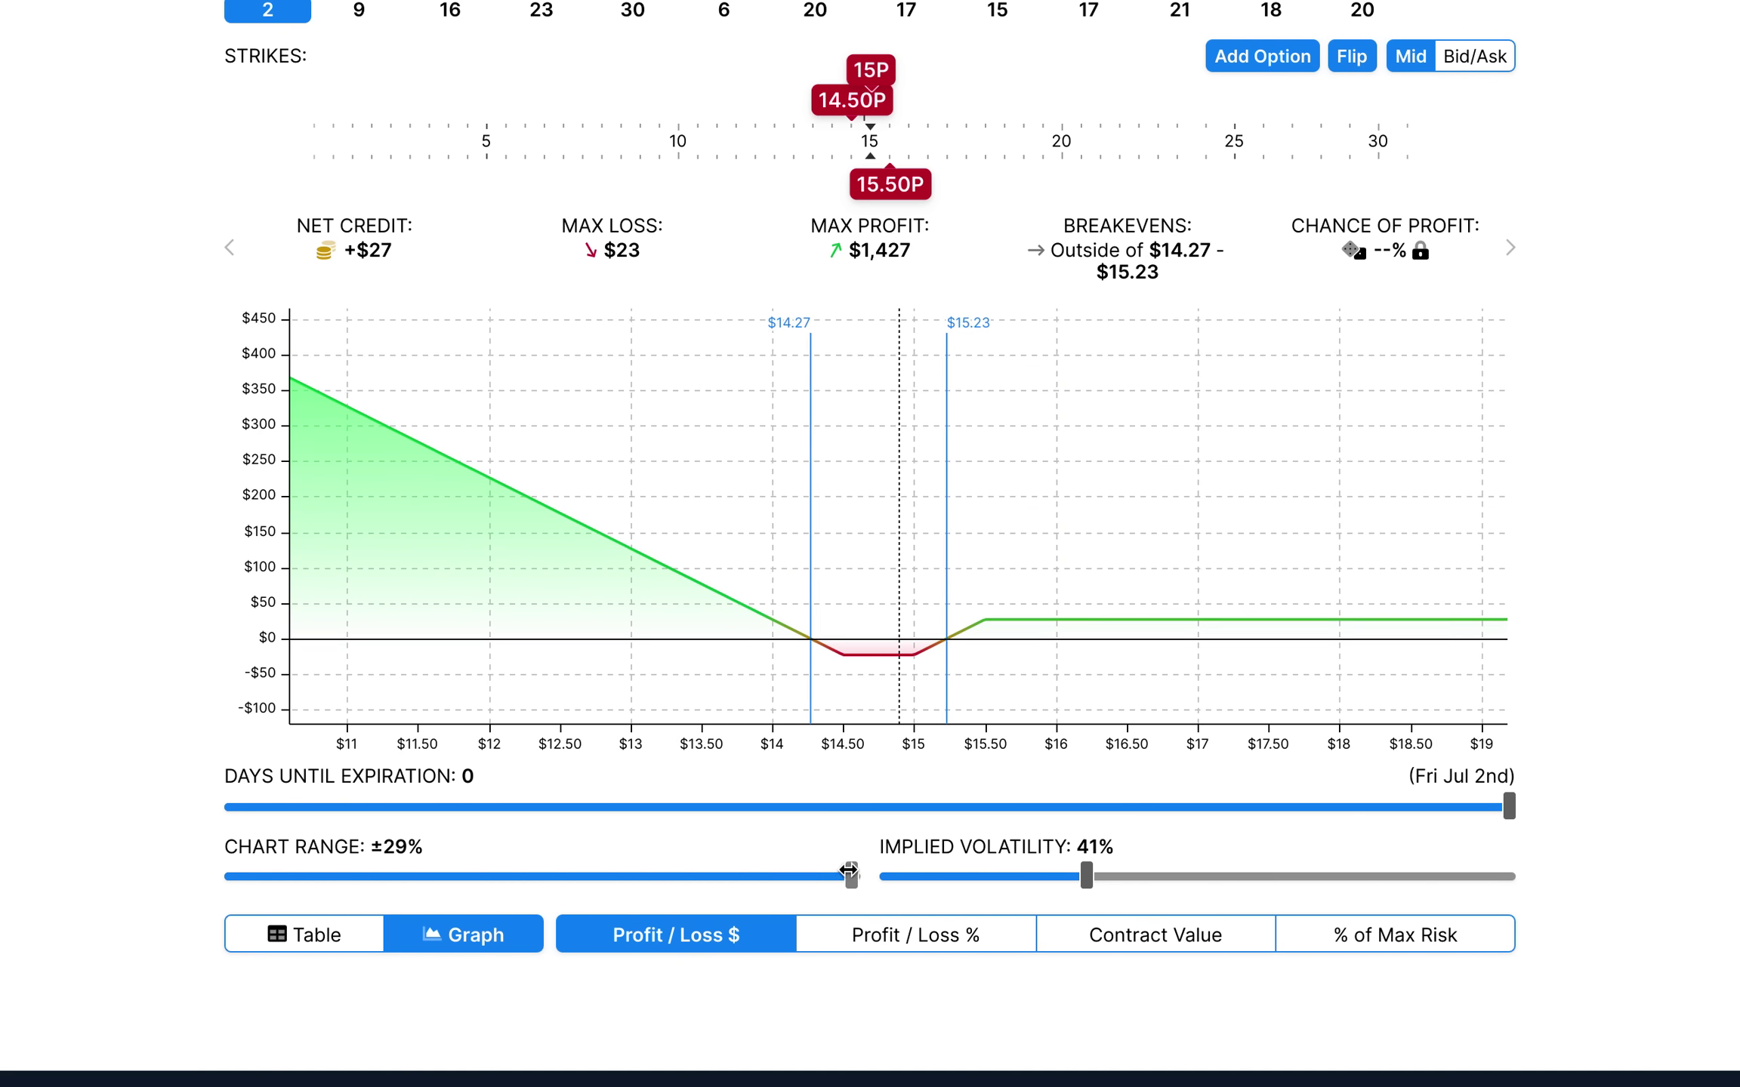
left_click_drag(849, 870, 718, 870)
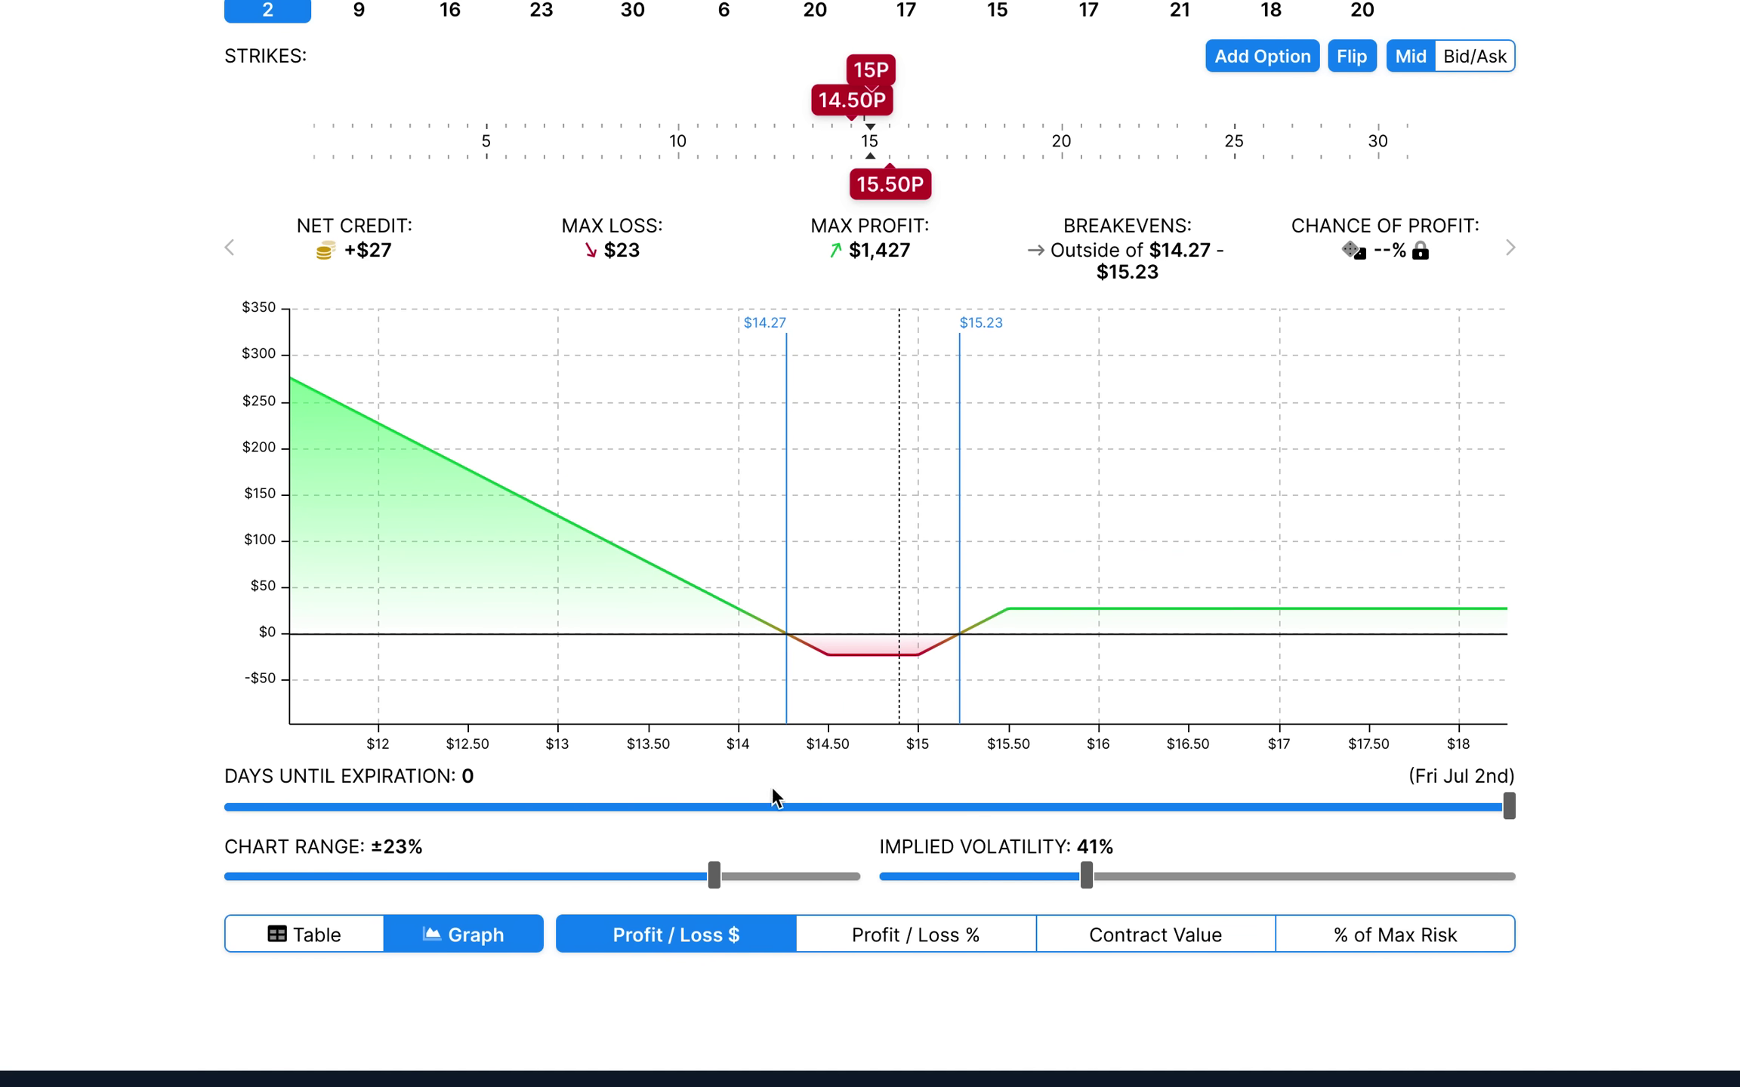
mouse_move(856, 708)
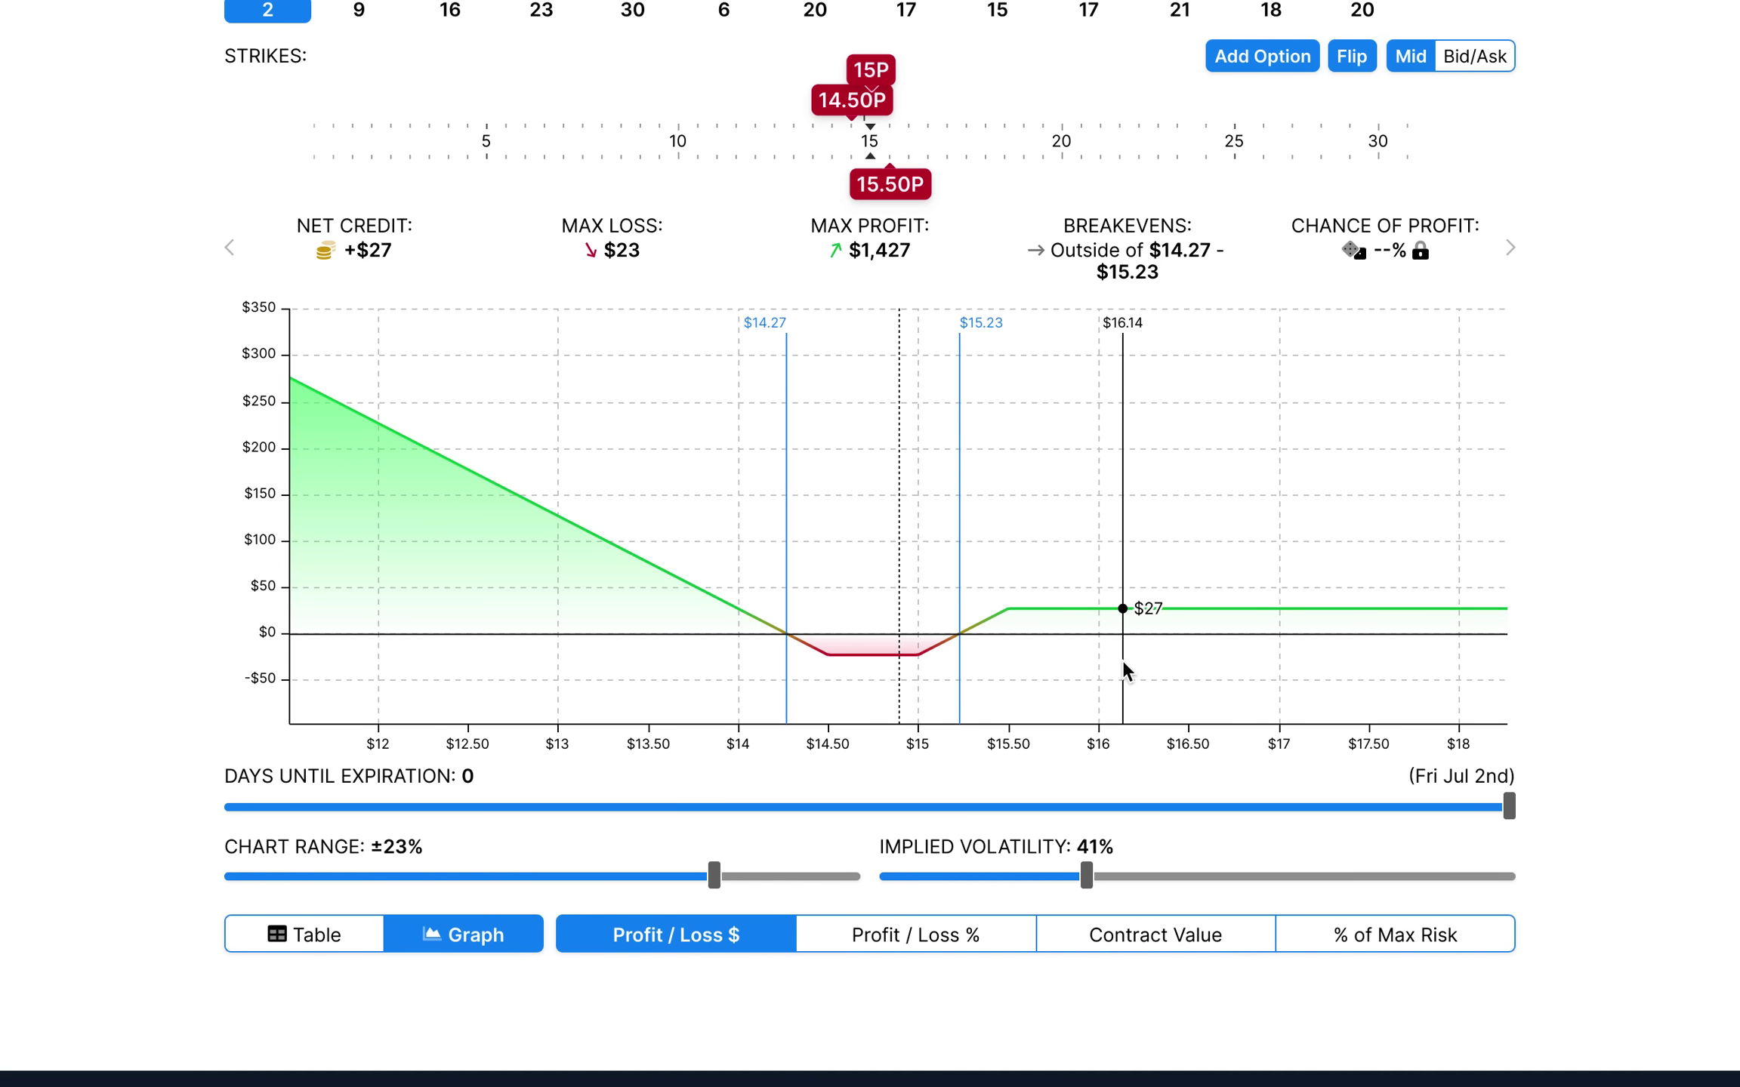
scroll(1123, 660, "up", 1)
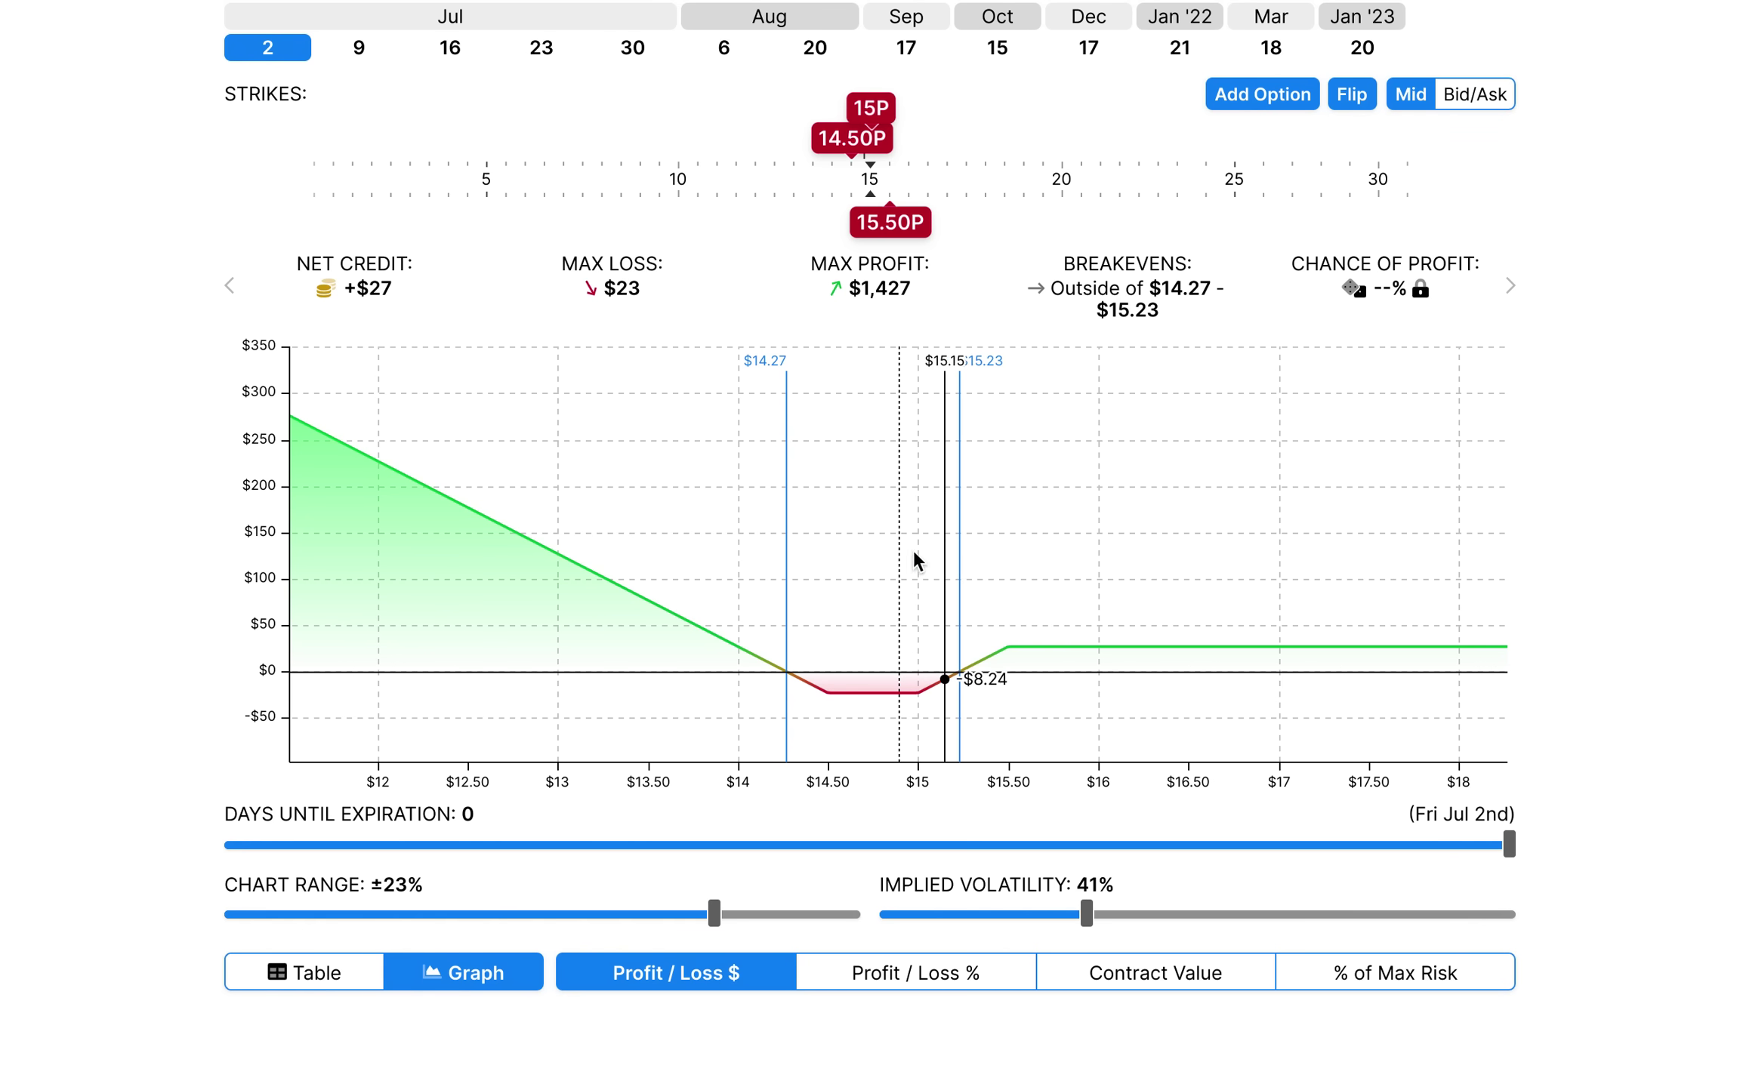
scroll(1172, 623, "up", 1)
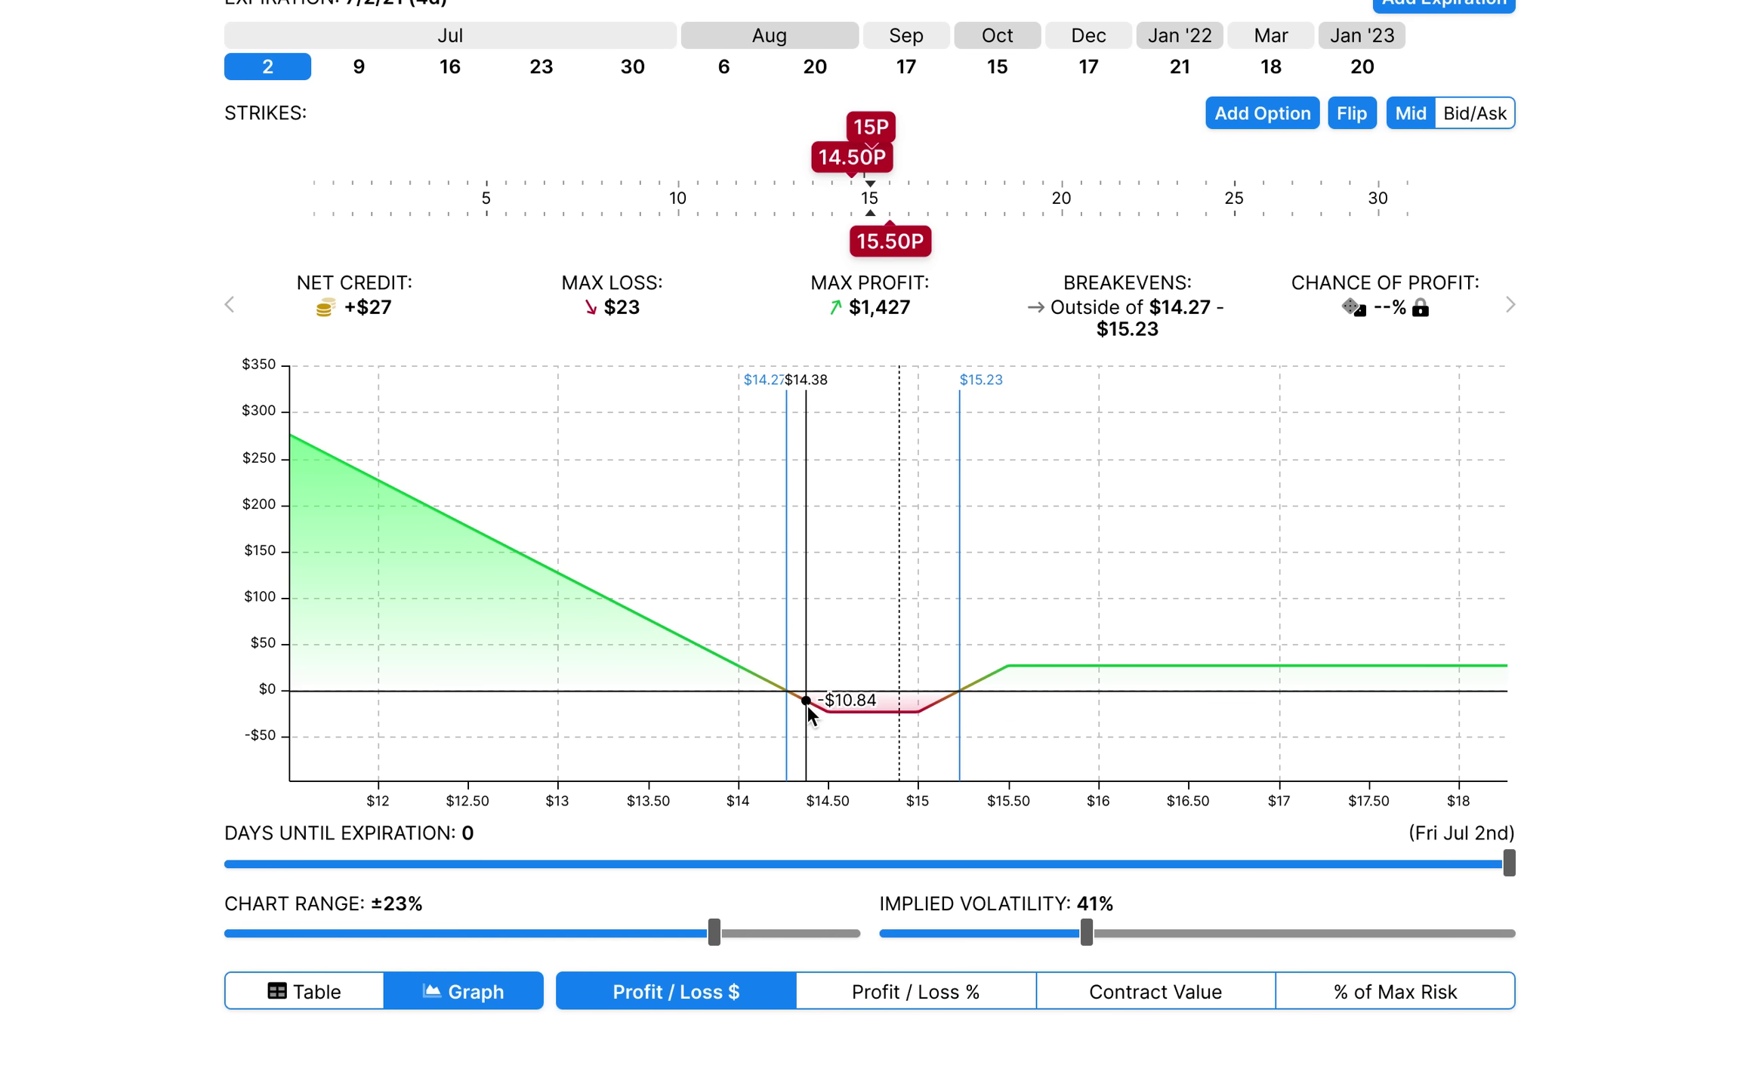
left_click(303, 992)
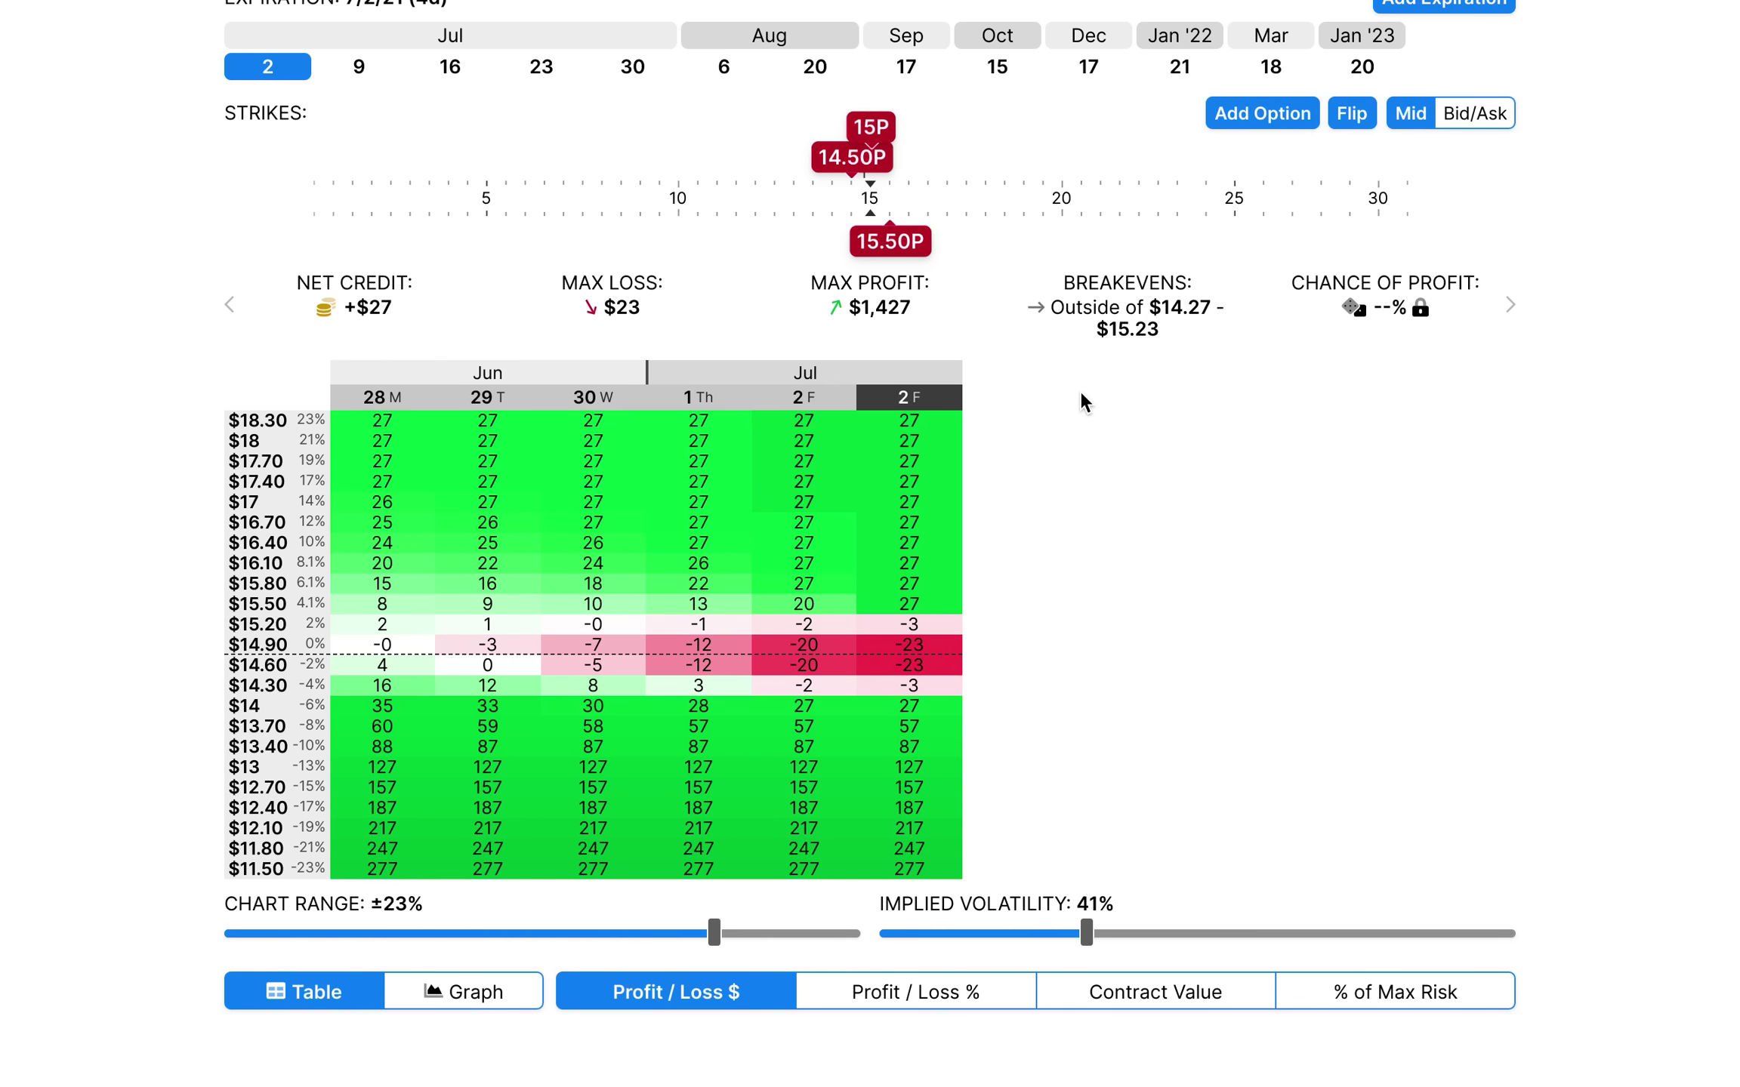
left_click(495, 996)
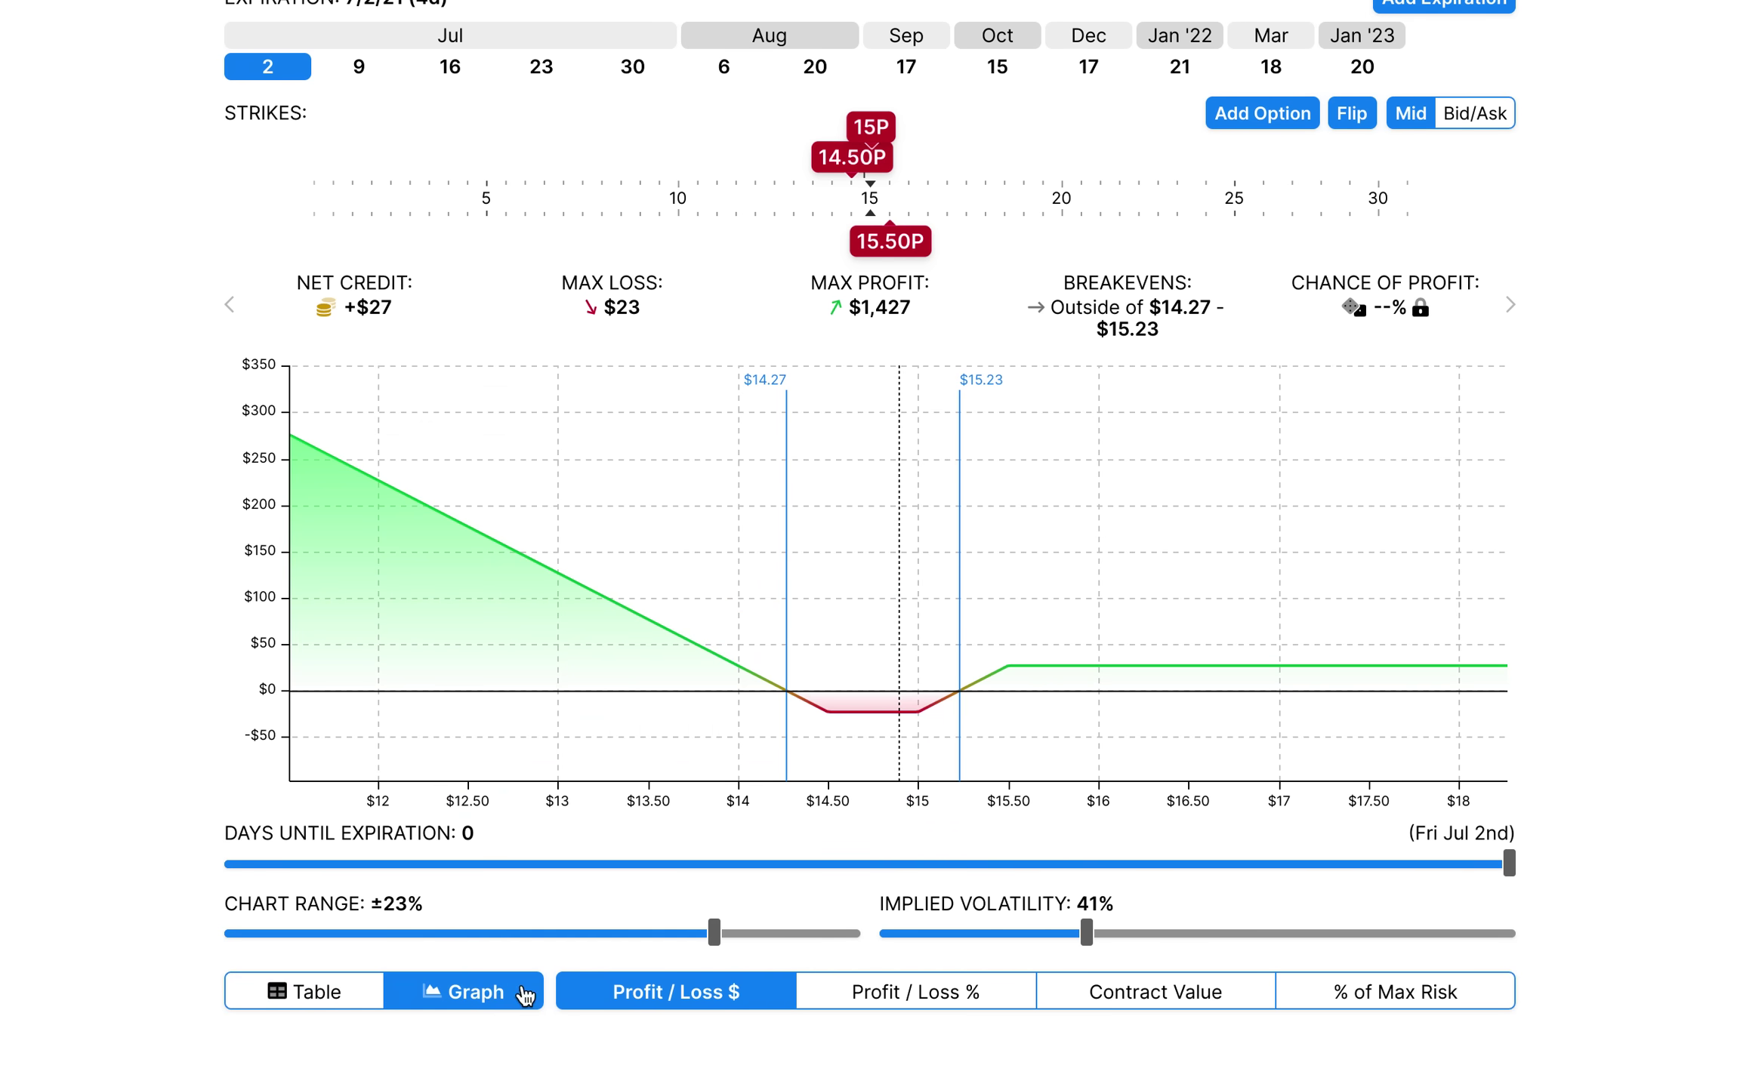